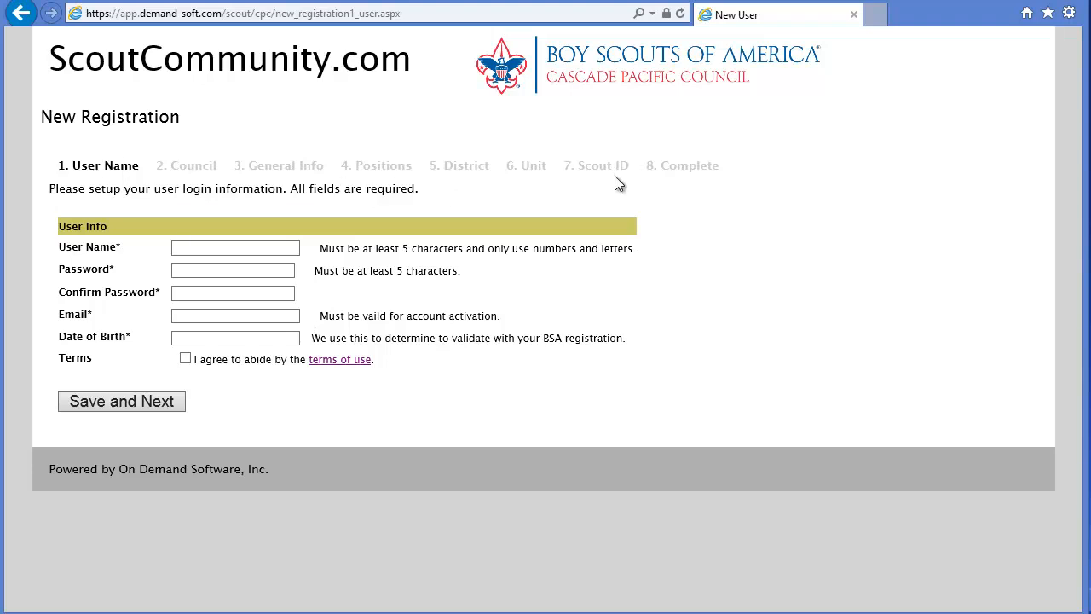
- Enter the user name, password, e-mail address and date of birth on the registration form
left_click(181, 247)
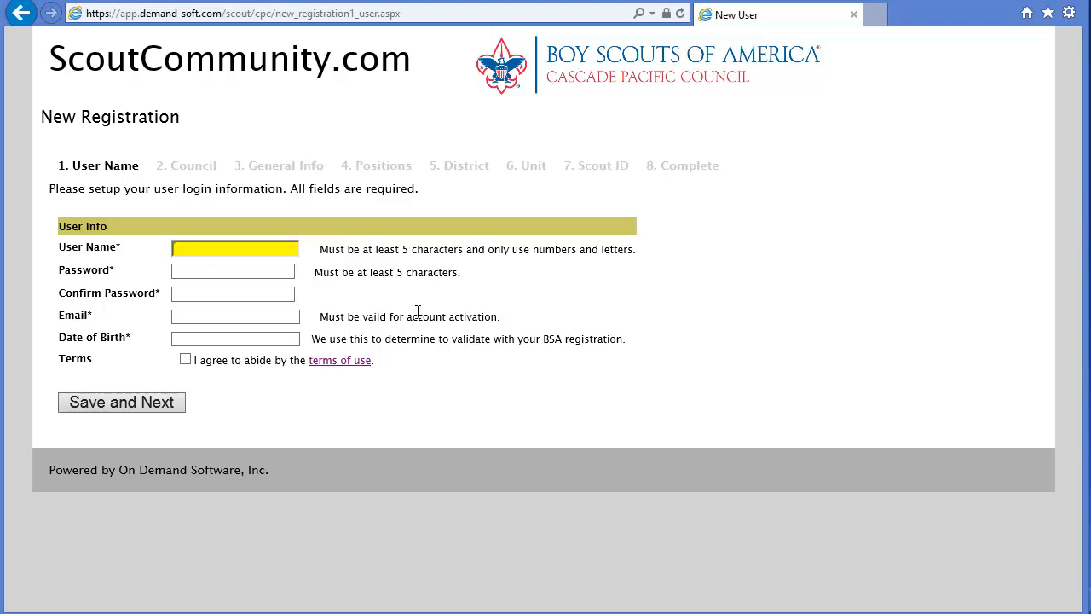
type("john")
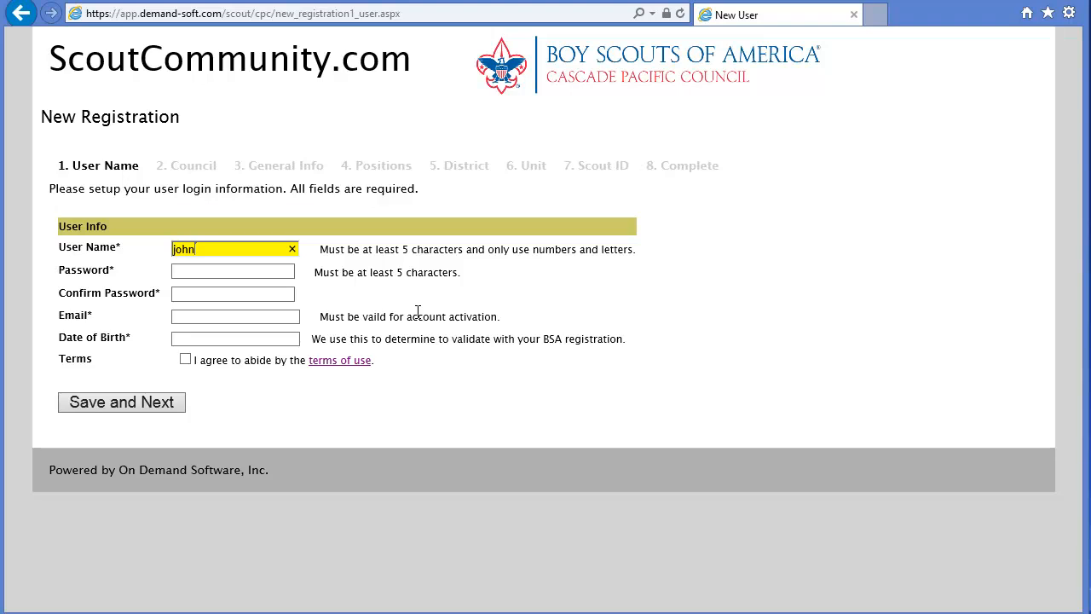
type("smith")
key("Tab")
type("••••••")
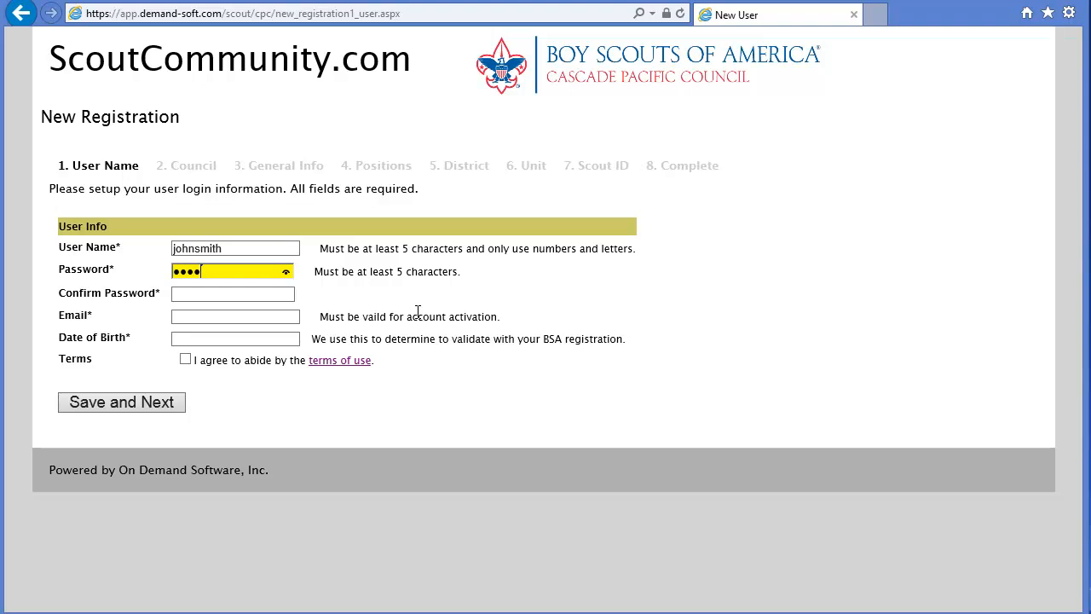
key("Tab")
type("••••••")
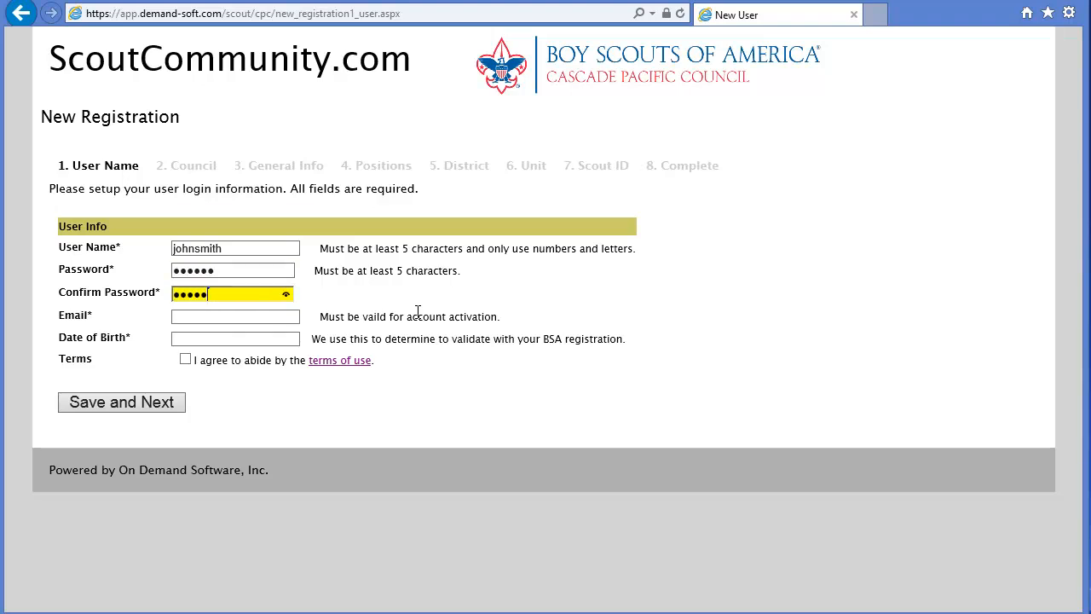
key("Tab")
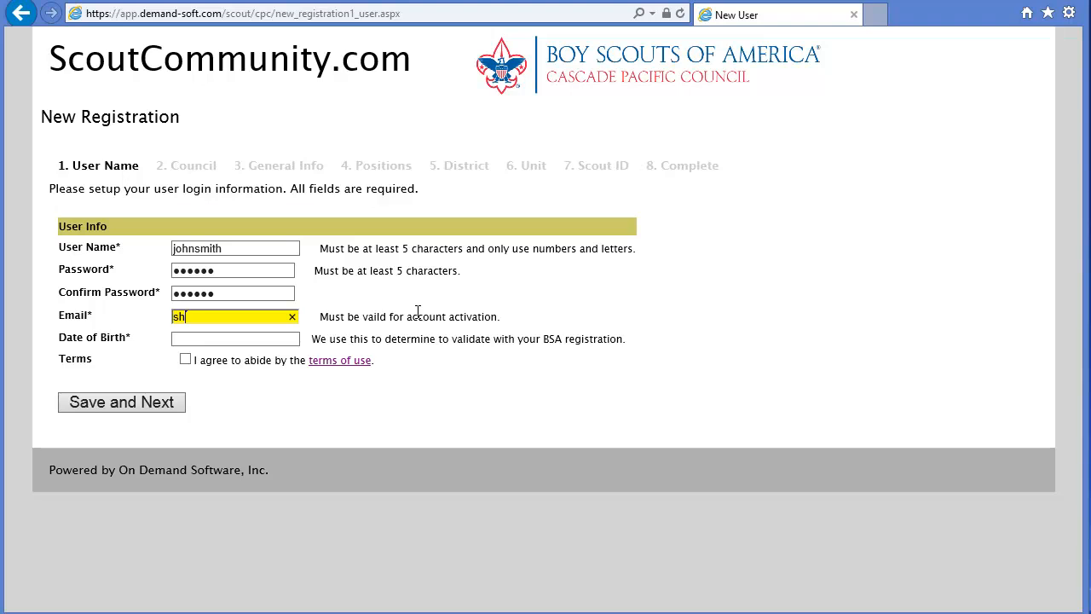
key("Tab")
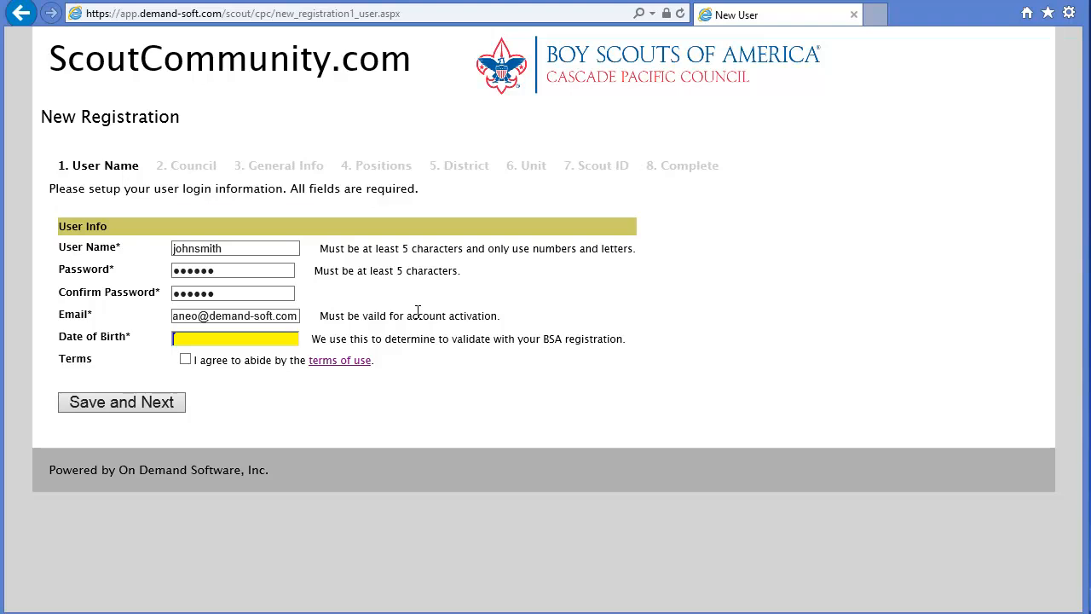
type("1/1/1975")
key("Tab")
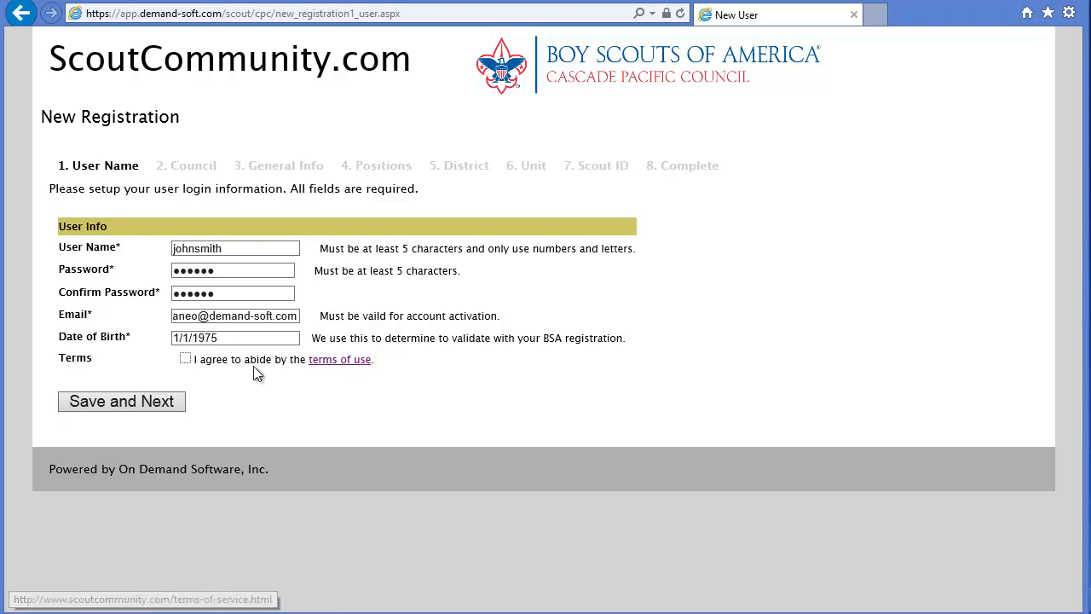
left_click(338, 361)
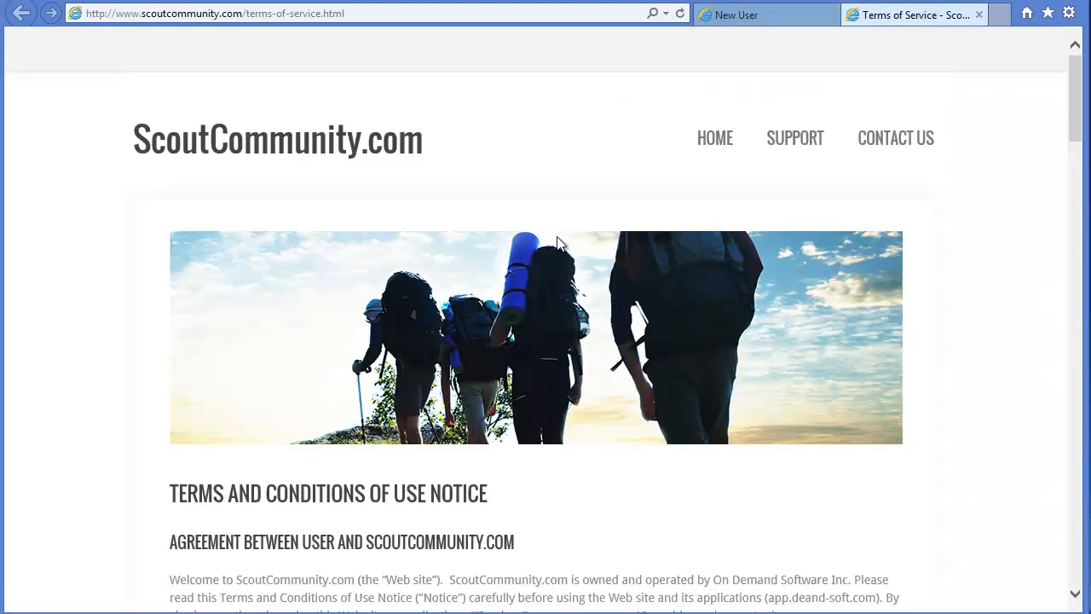
scroll(659, 381, "down", 5)
scroll(659, 390, "down", 6)
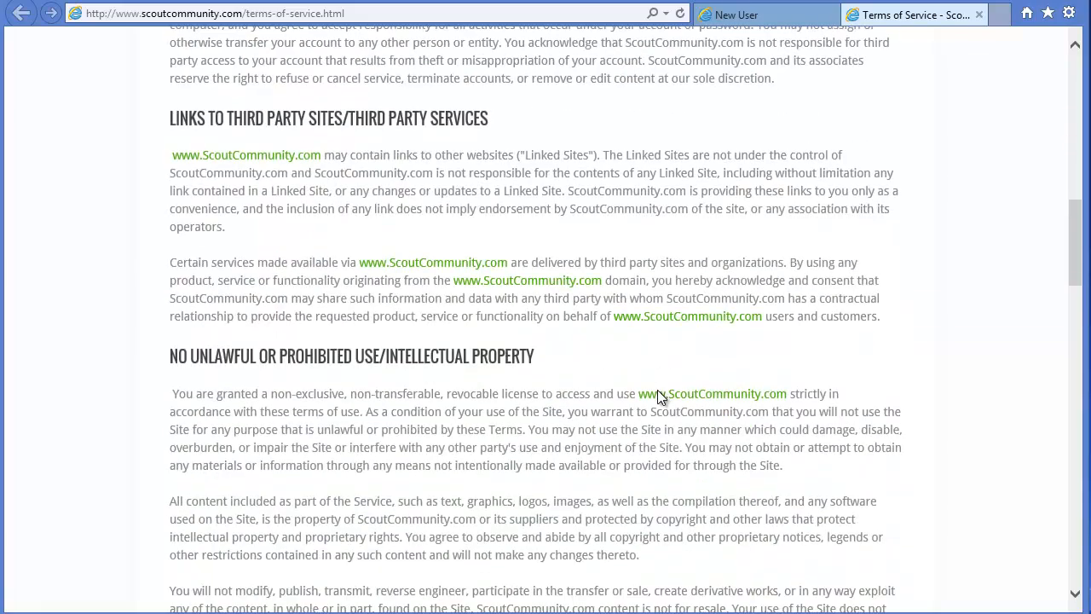
scroll(657, 392, "down", 8)
scroll(657, 390, "down", 4)
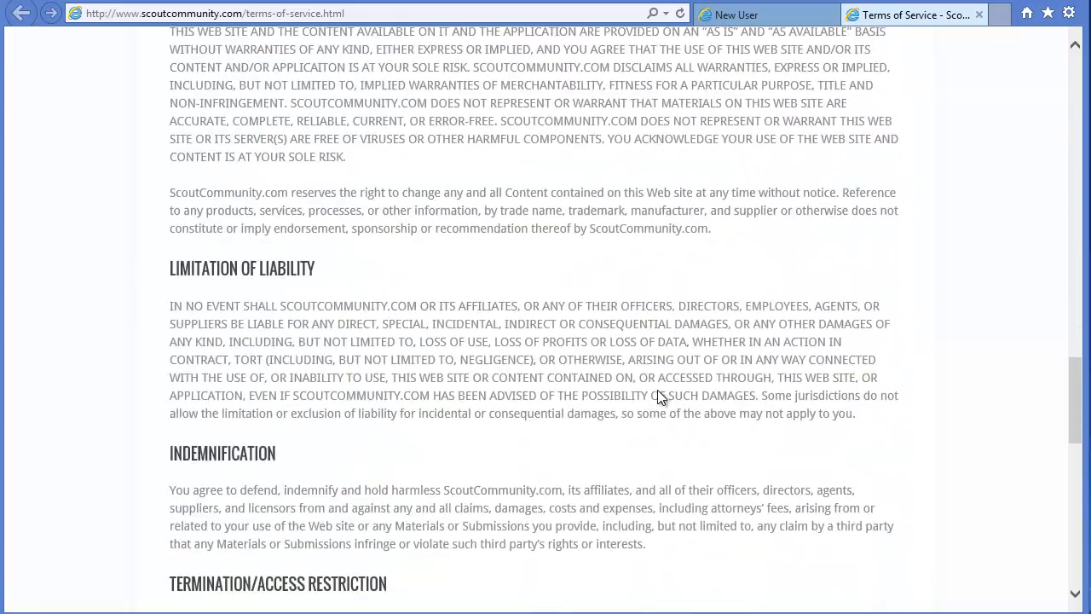
scroll(657, 389, "down", 3)
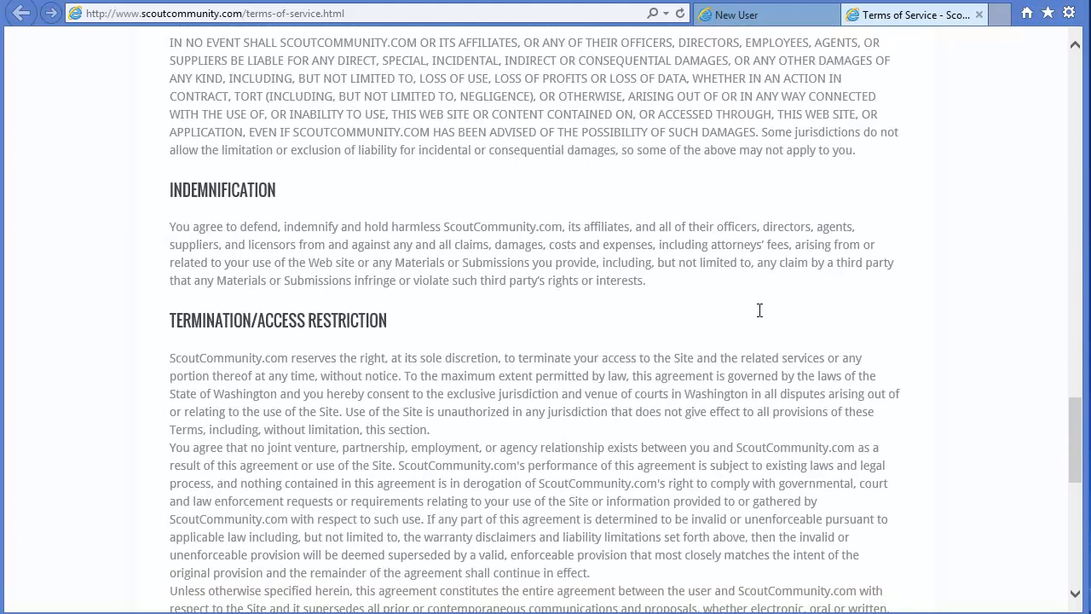
left_click(979, 15)
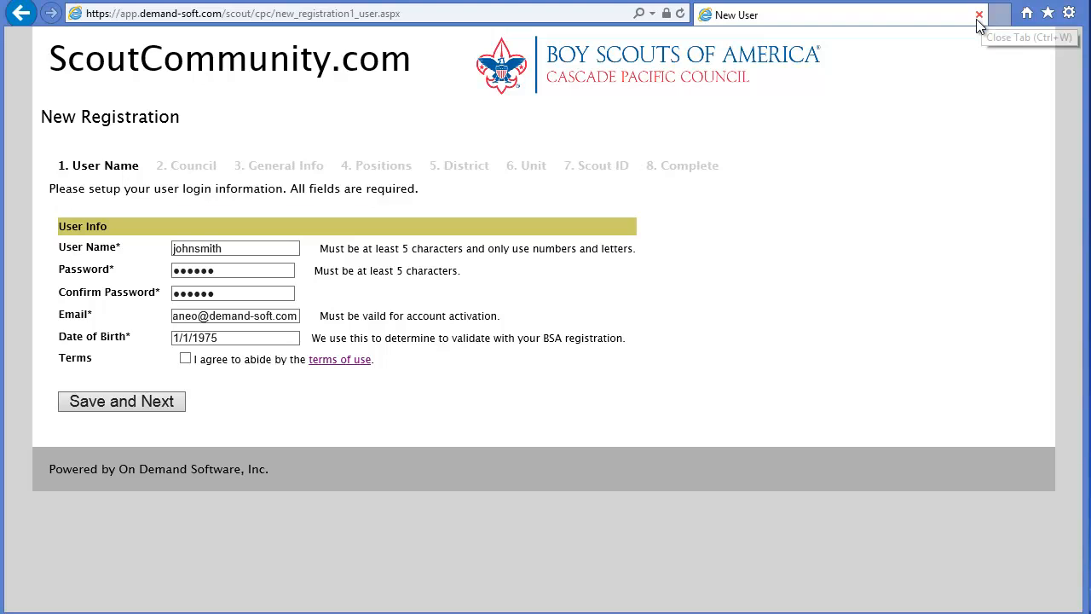
- Accept the terms of use, submit the login details, and keep Cascade Pacific as the council
left_click(185, 359)
left_click(109, 401)
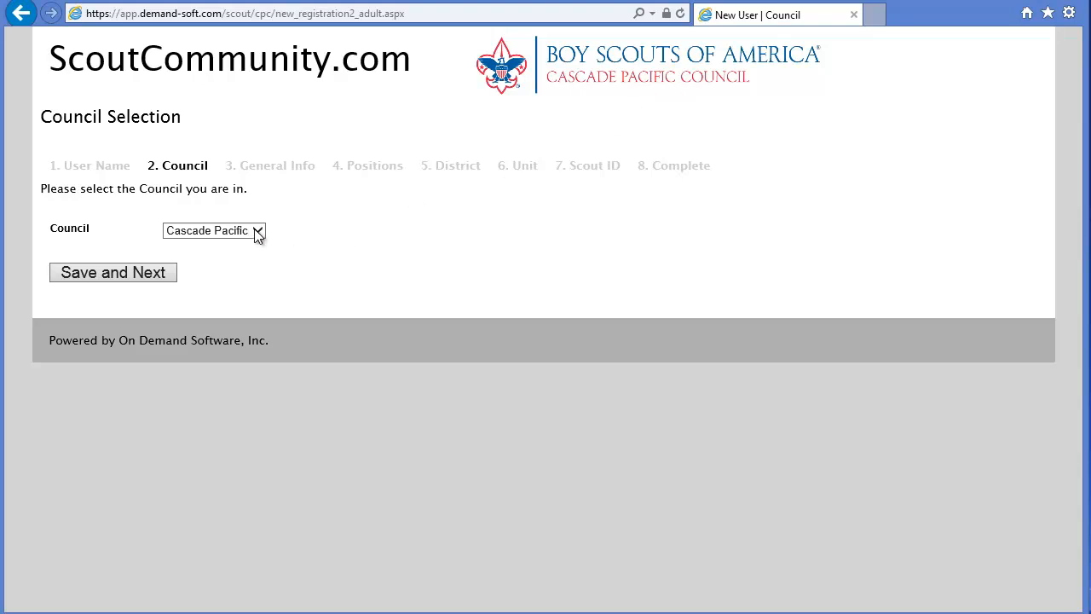
left_click(109, 271)
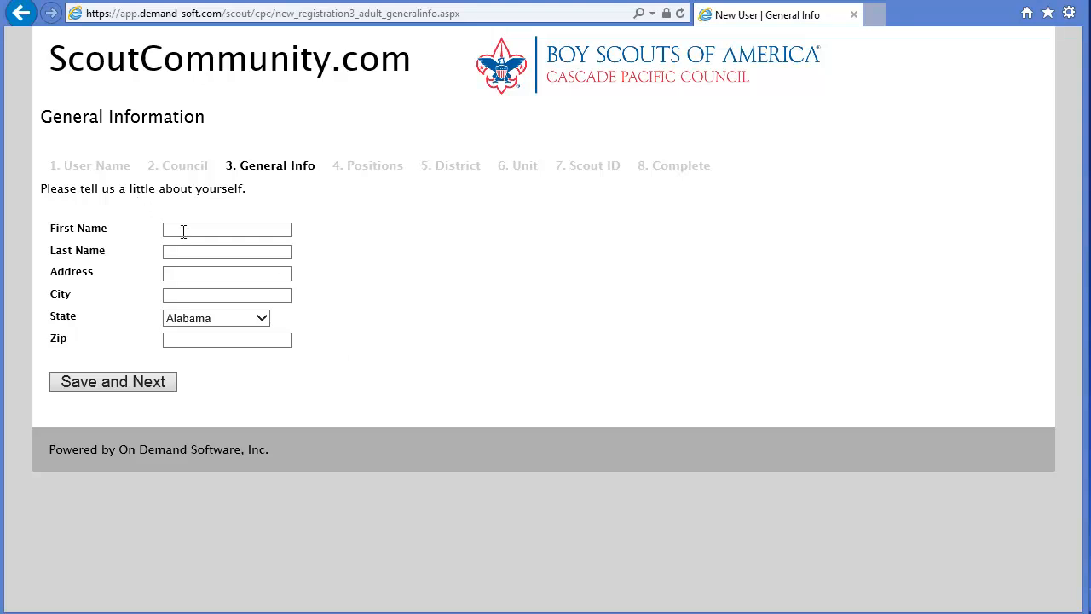
- Enter the user's first name, last name, street address and city
left_click(182, 230)
type("John")
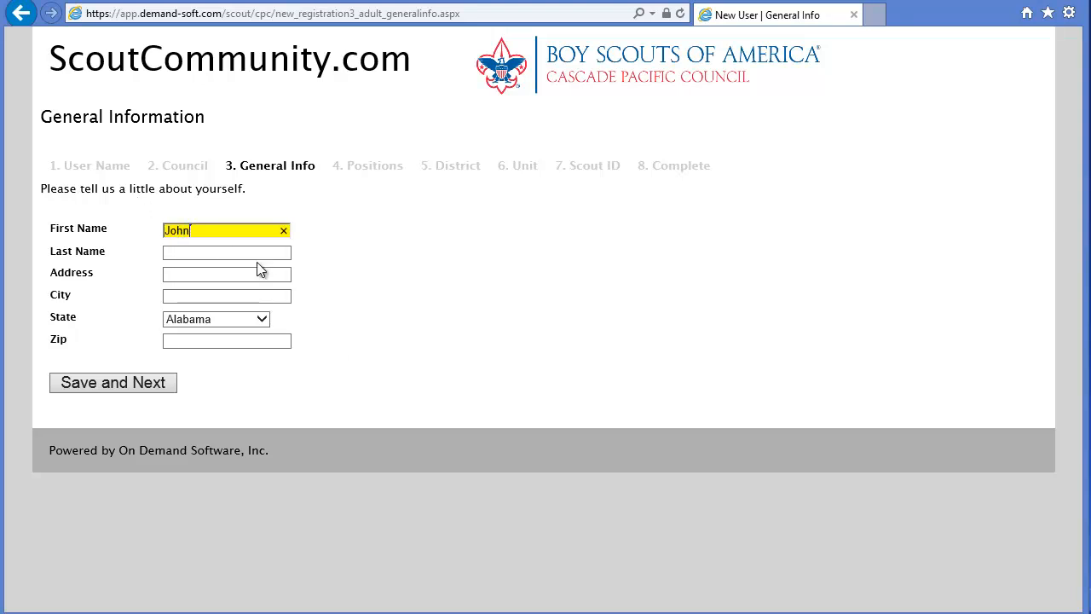
key("Tab")
type("Smith")
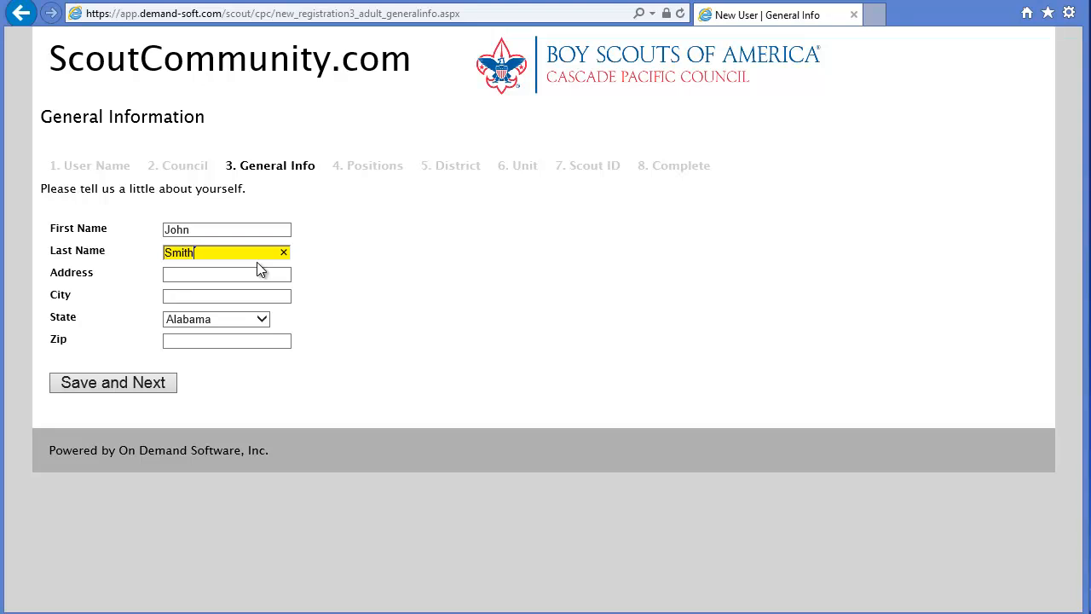
key("Tab")
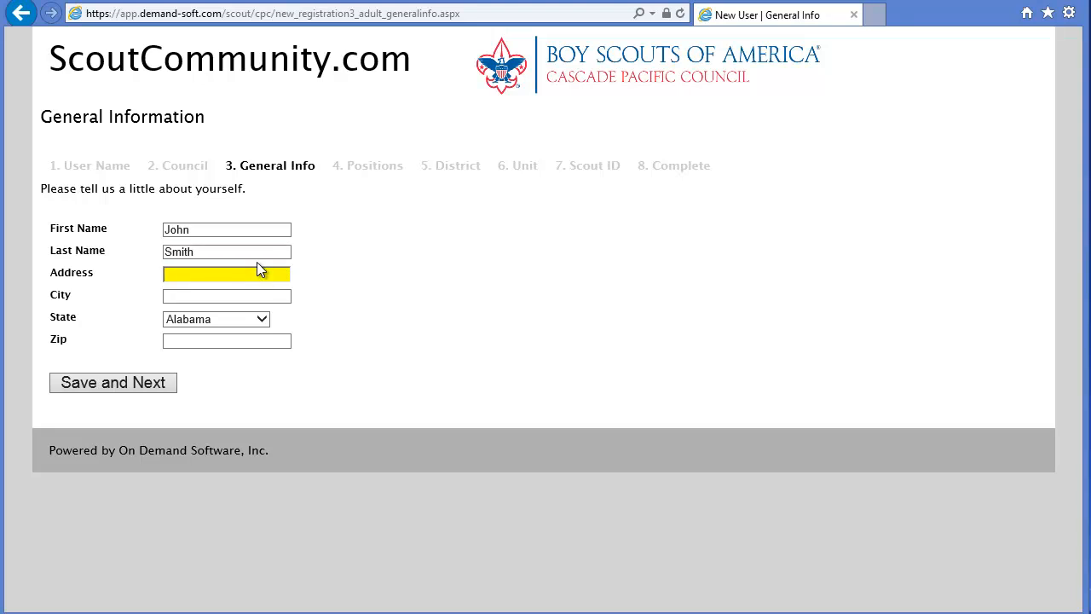
key("Tab")
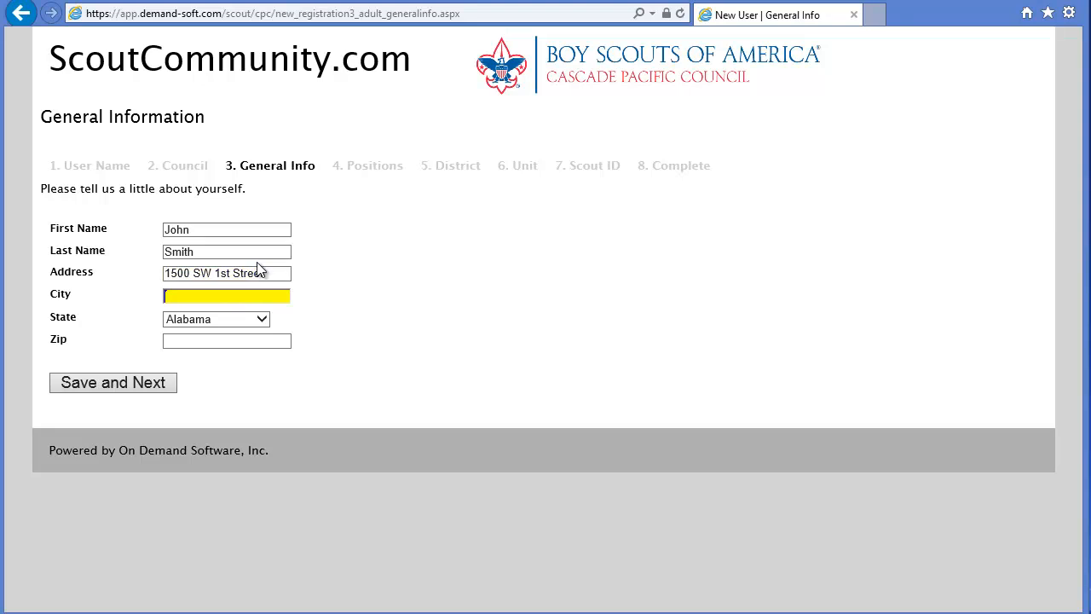
type("Portland")
- Choose the state and enter the ZIP code
key("Tab")
key("o")
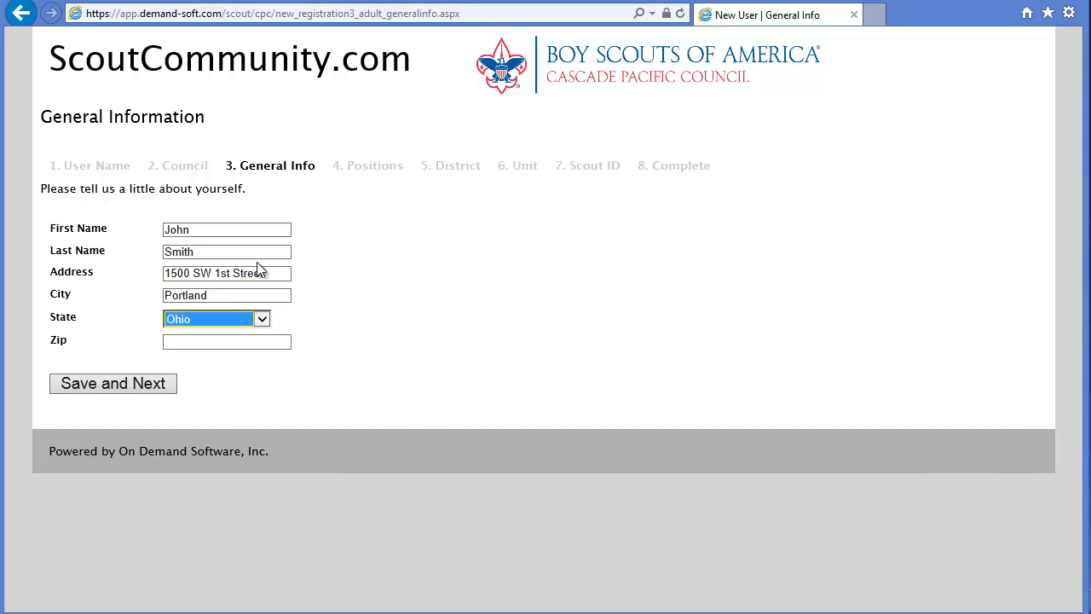
key("o")
key("o")
key("Tab")
type("97")
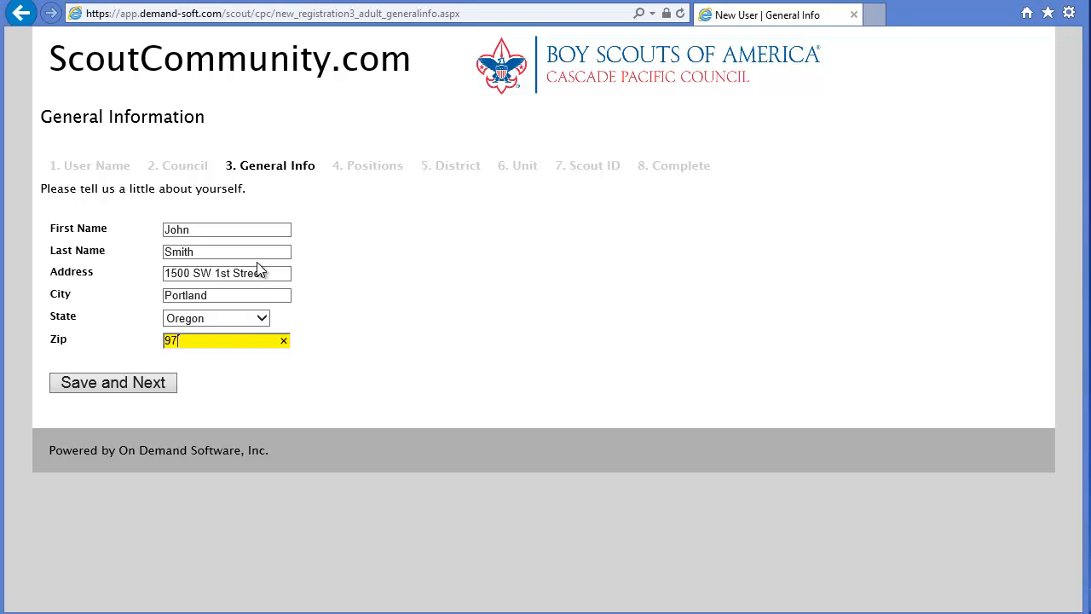
type("201")
- Save the general information and add the Unit Merit Badge Counselor position (42U)
left_click(119, 387)
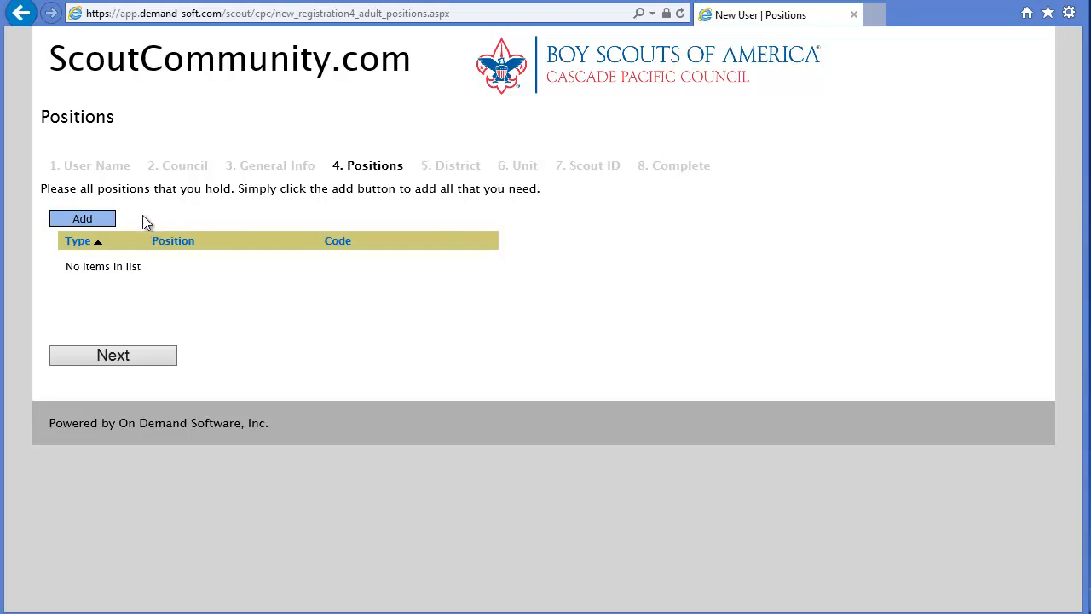
left_click(83, 220)
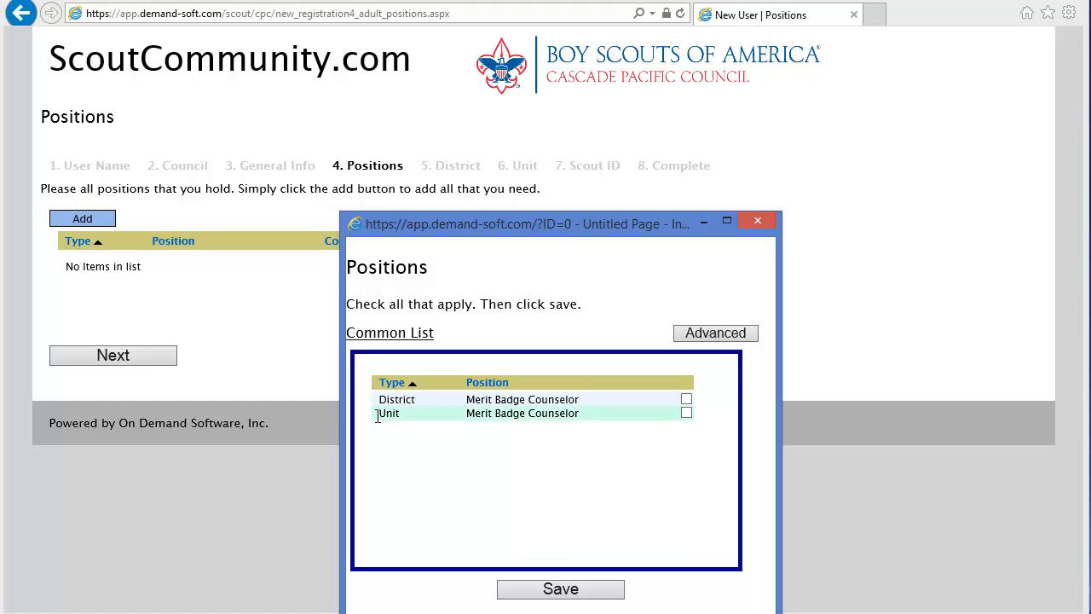
left_click(686, 412)
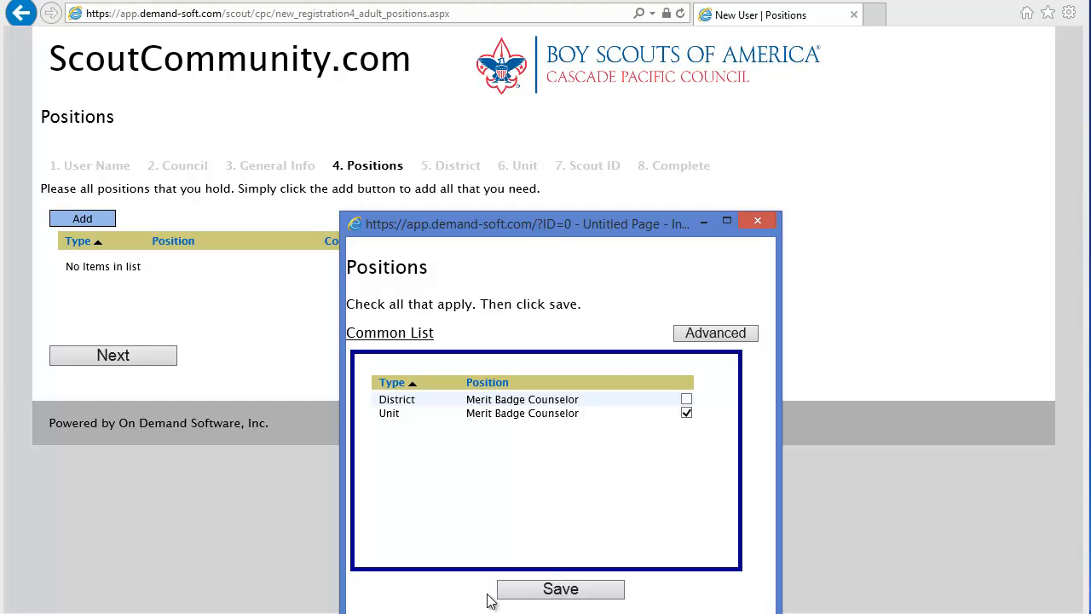
left_click(558, 590)
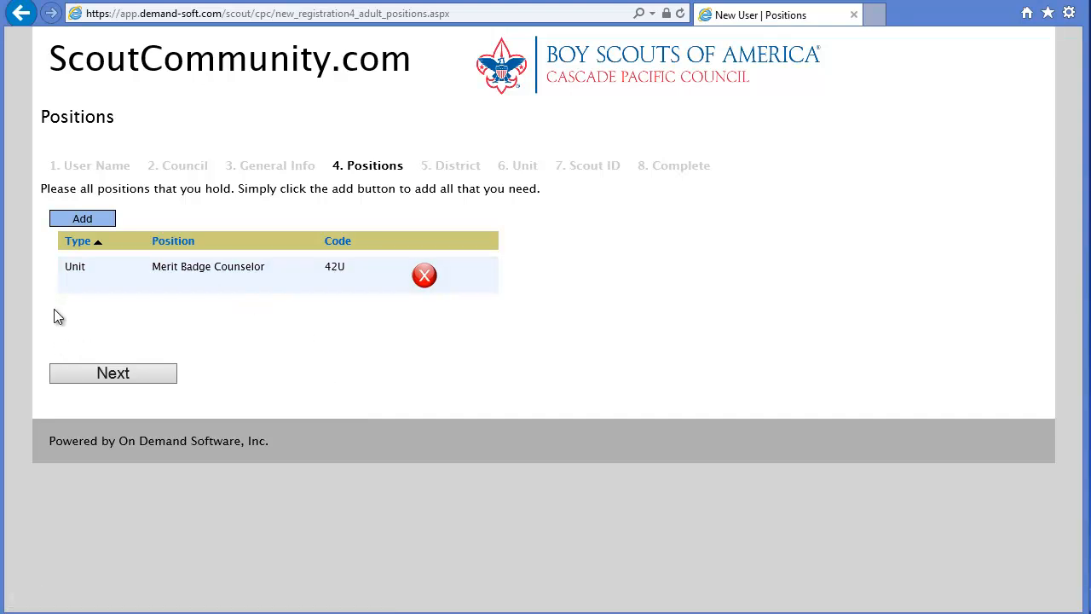
left_click(104, 378)
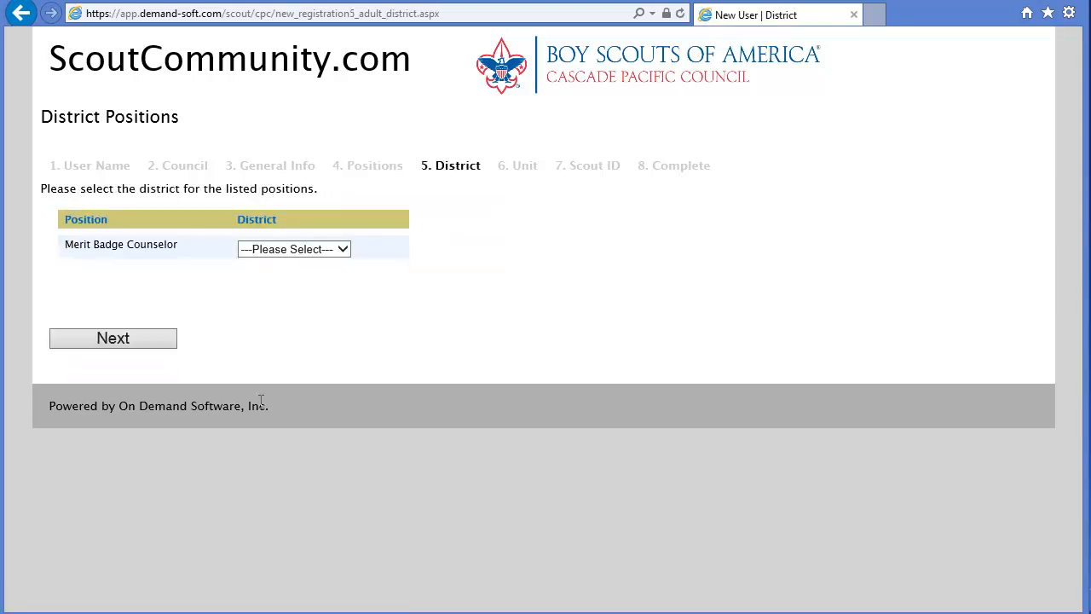
- Set Fort Vancouver as the Merit Badge Counselor's district and continue to Unit Positions
left_click(344, 251)
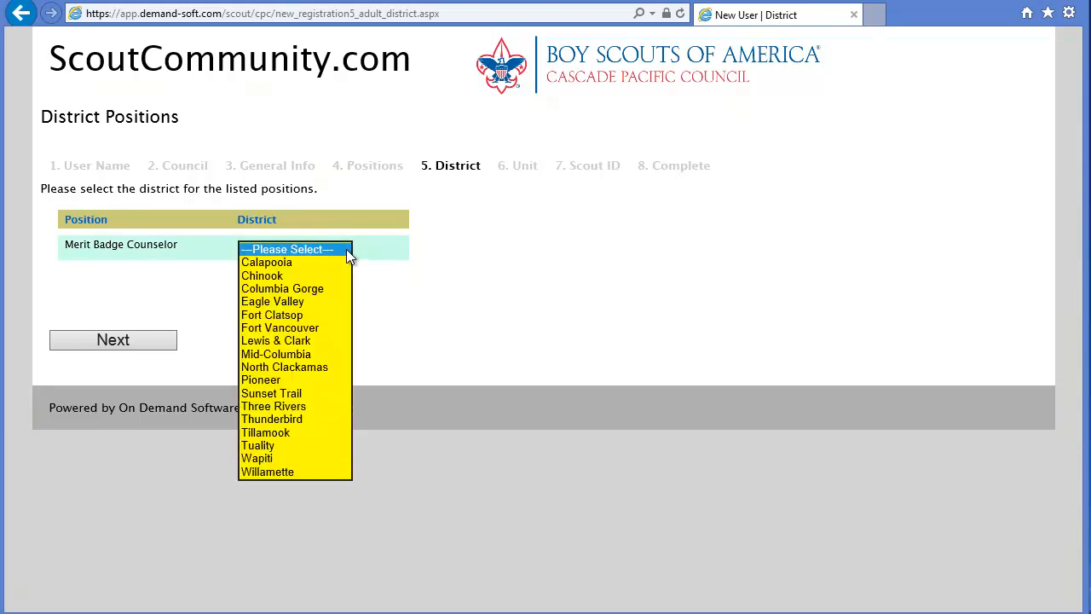
left_click(282, 328)
left_click(97, 340)
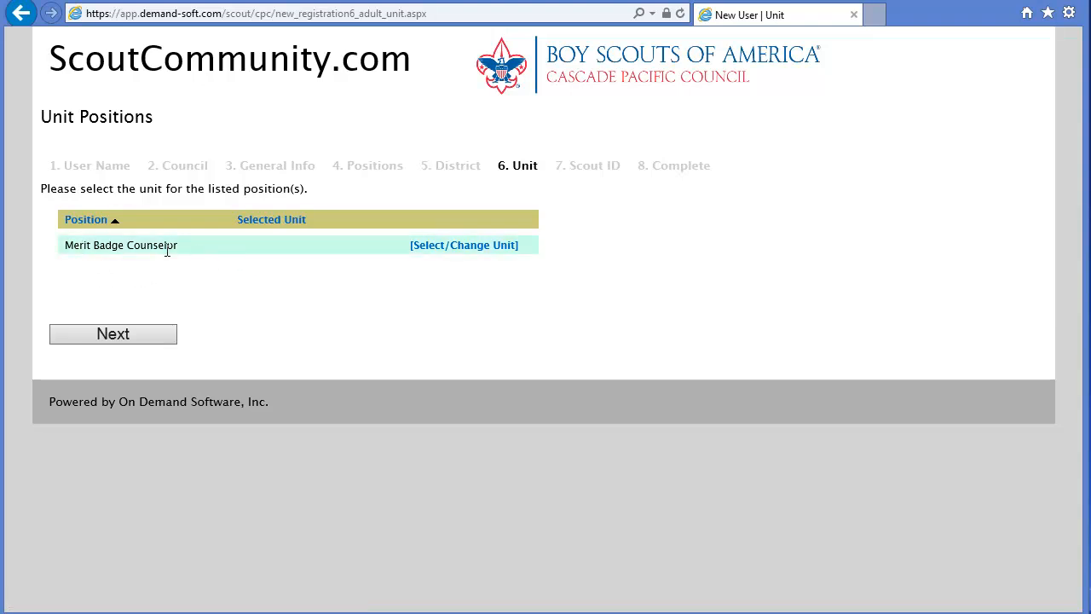
- Search 'troop 25' and select Troop 25 as the counselor's unit, then continue
left_click(467, 252)
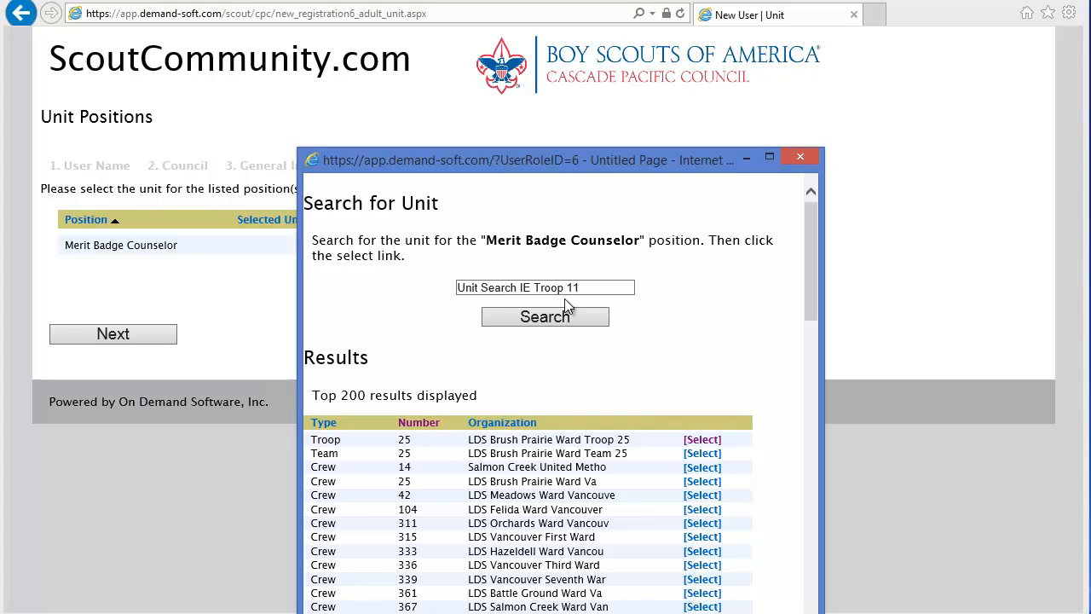
left_click_drag(634, 166, 620, 64)
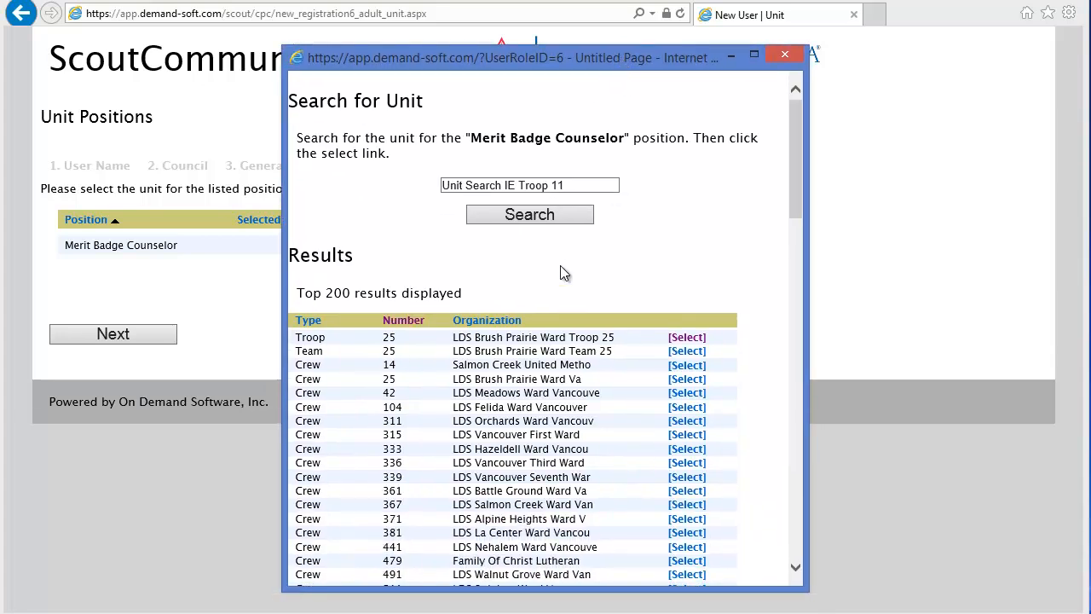
left_click(572, 184)
type("troop 25")
key("Return")
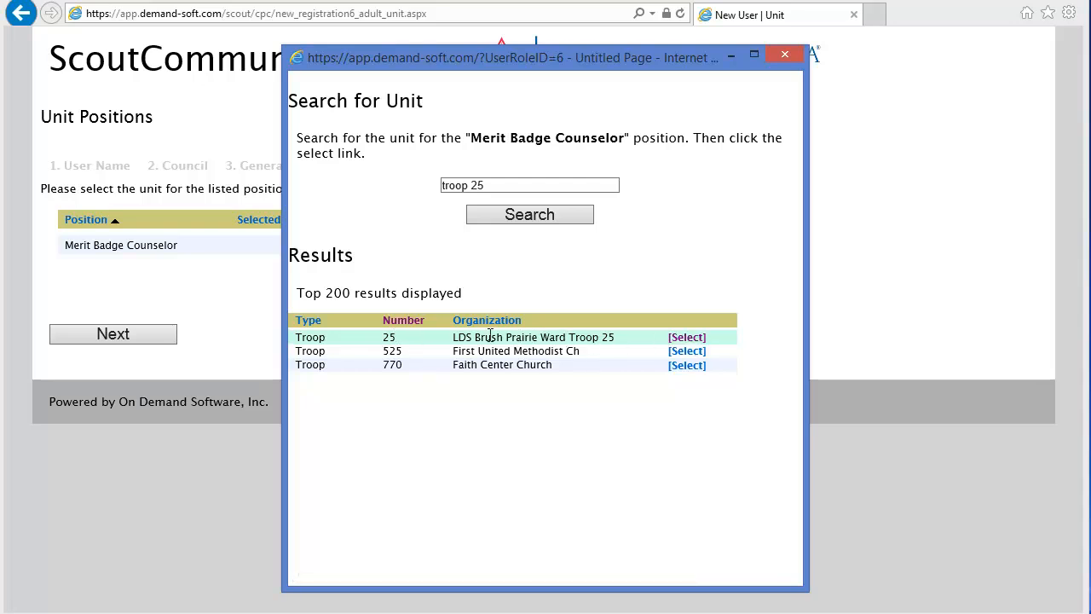
left_click(688, 338)
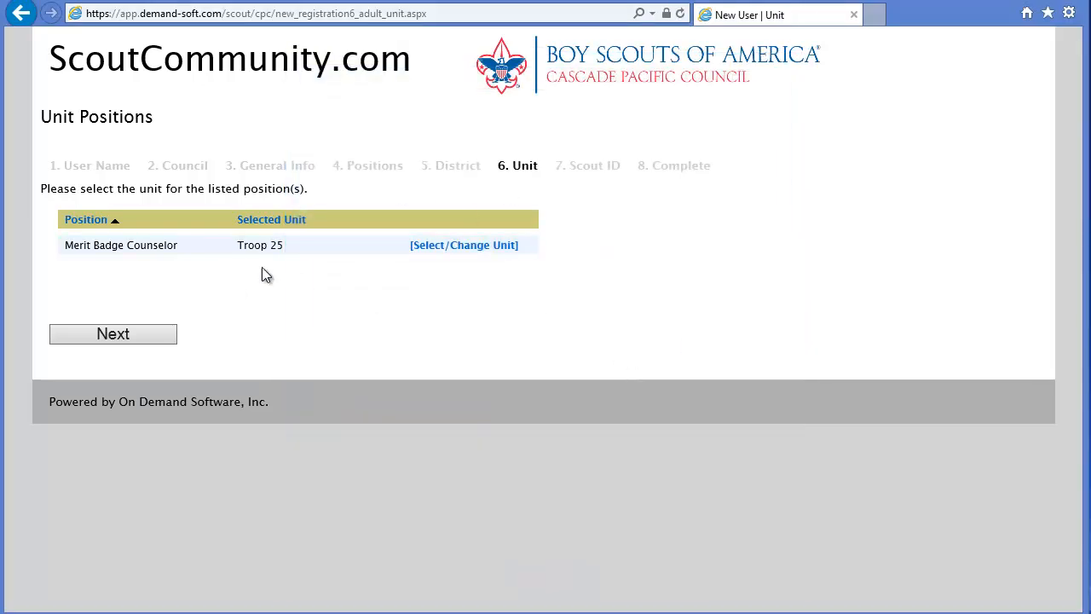
left_click(123, 334)
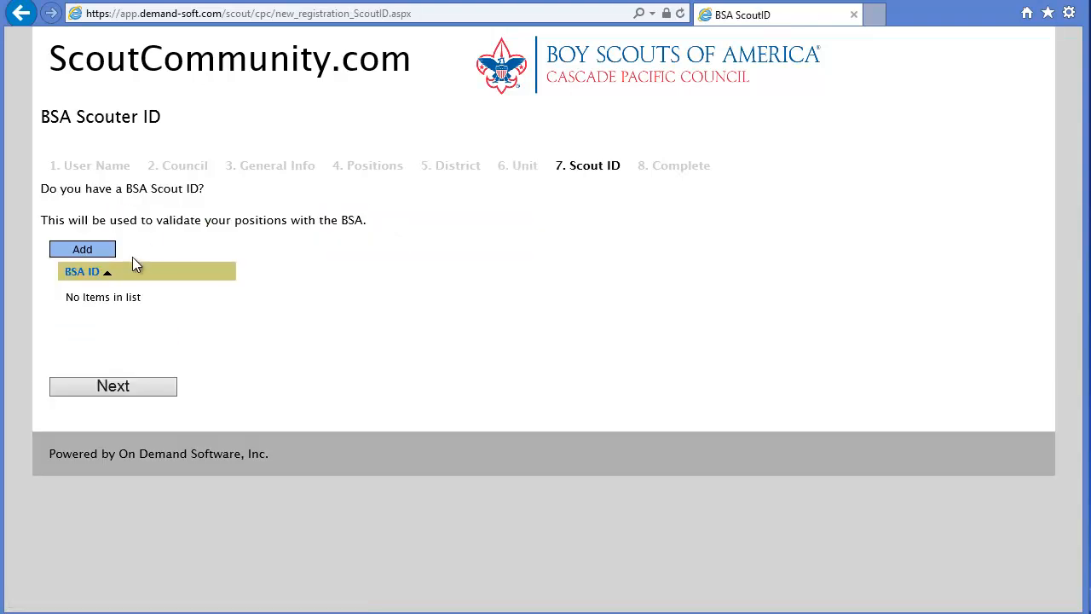
left_click(85, 250)
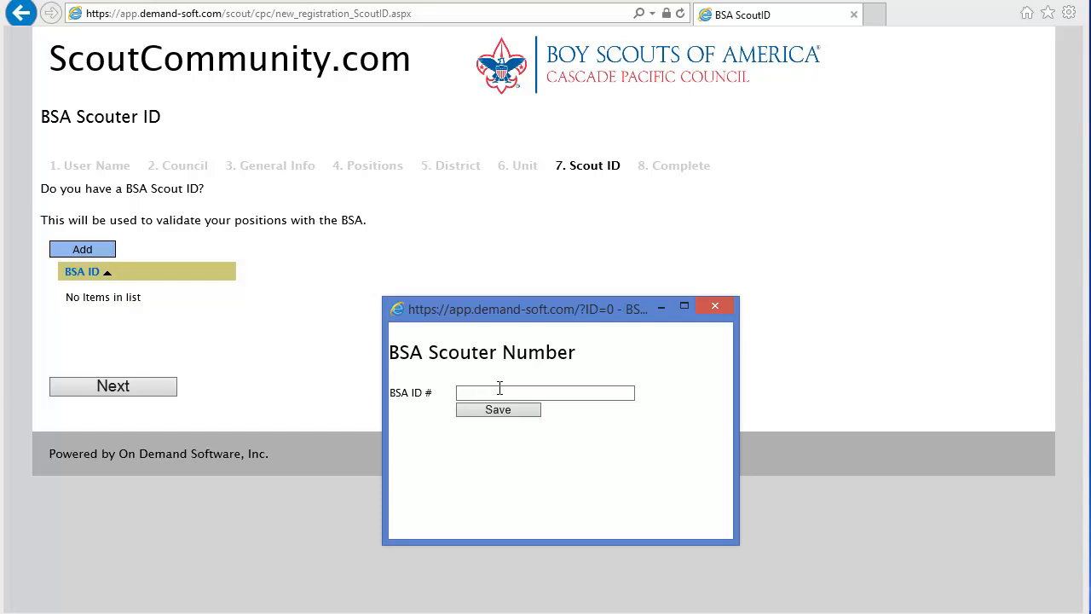
left_click(715, 307)
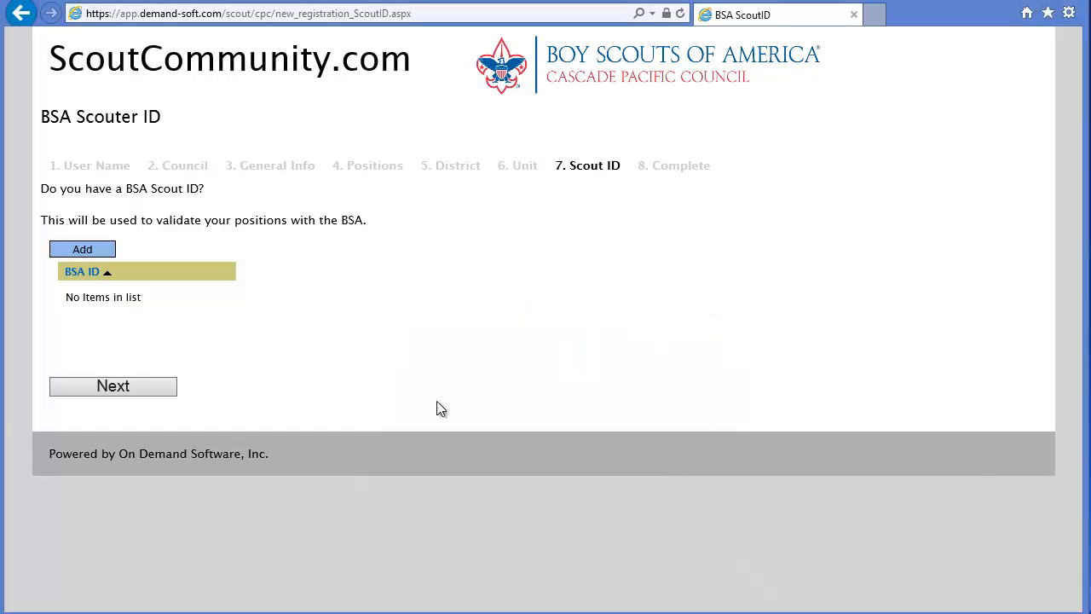
- Complete the last registration step and activate the account from the activation e-mail
left_click(113, 387)
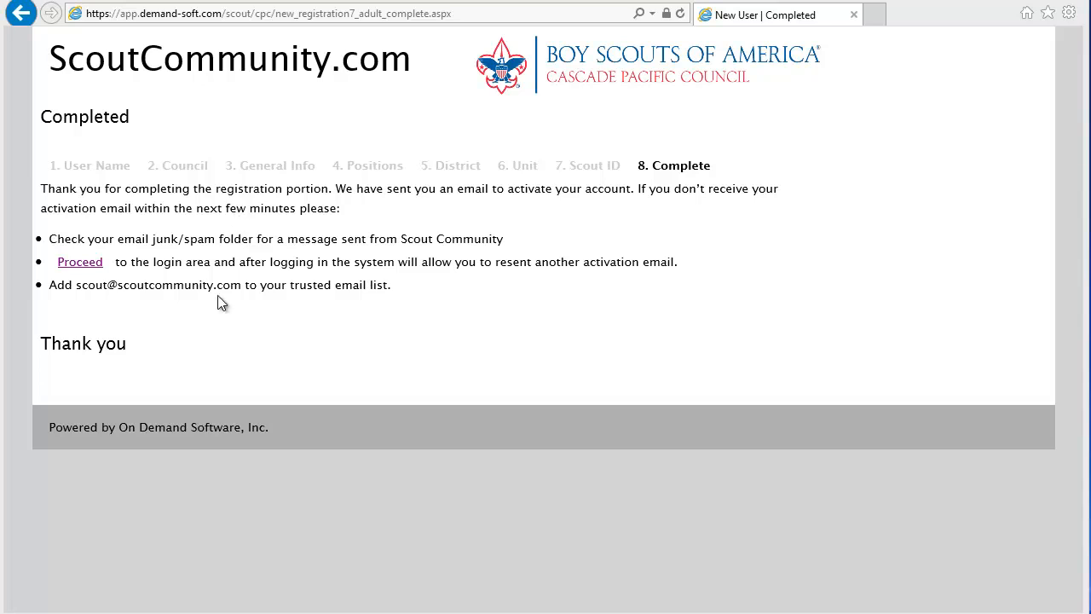
left_click(81, 262)
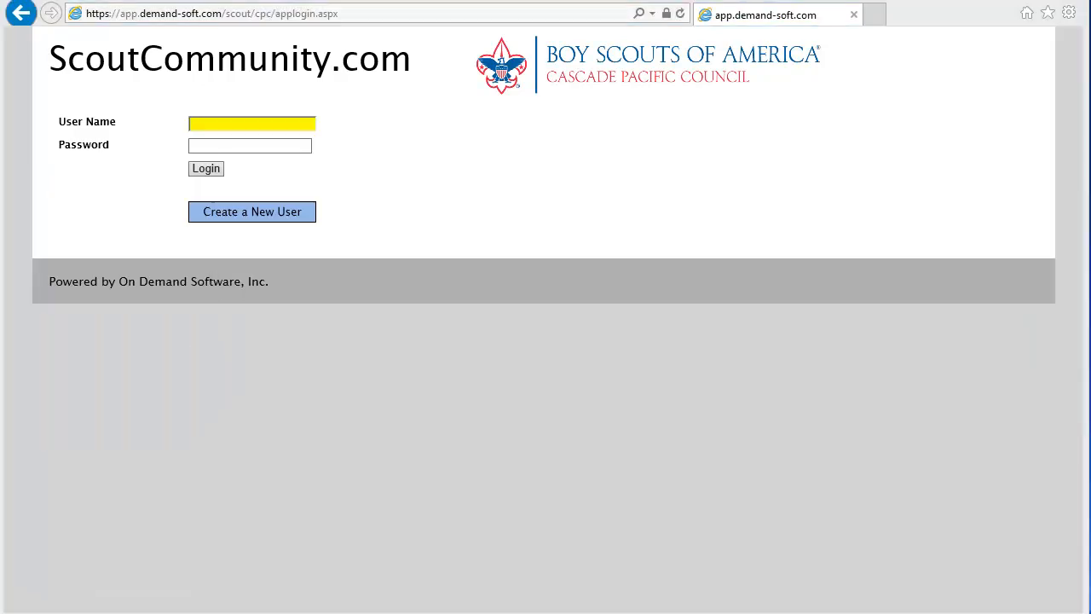
left_click(314, 612)
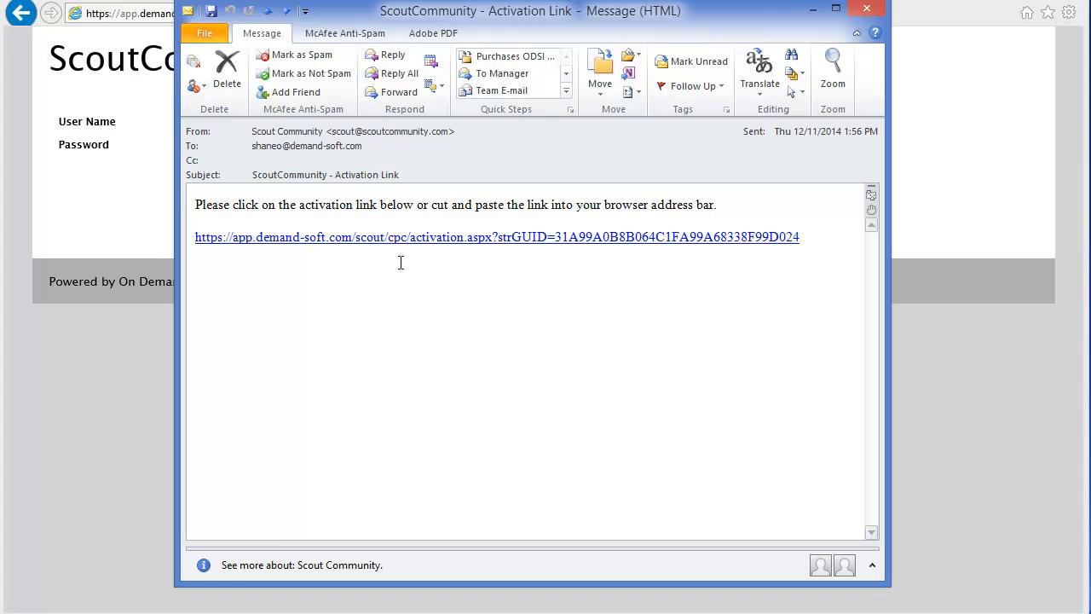
left_click(571, 246)
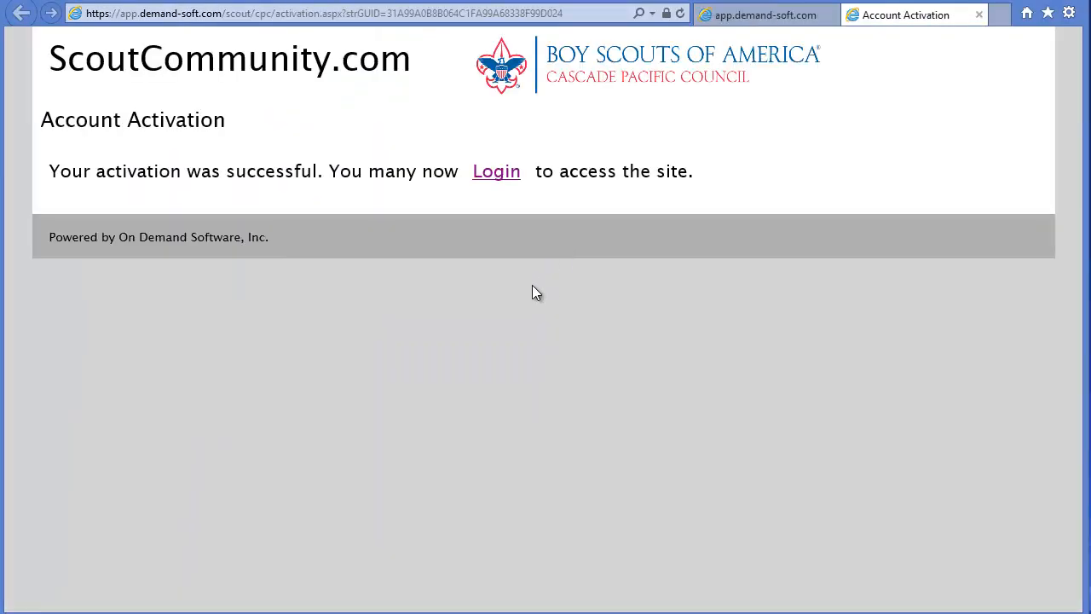
- Log in with the new account's user name and password
left_click(496, 175)
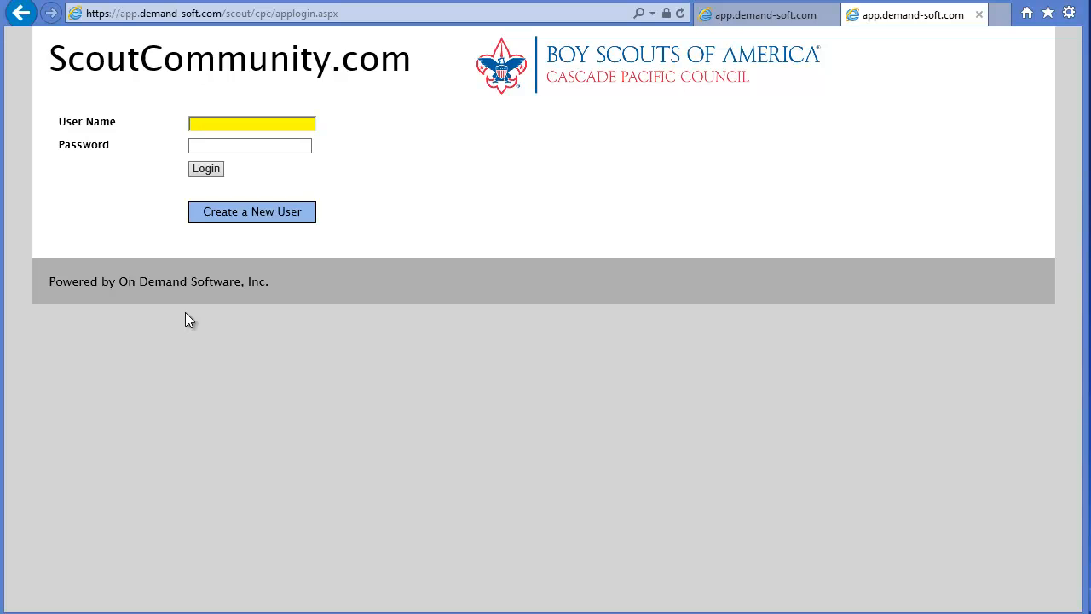
type("johnsmith")
key("Tab")
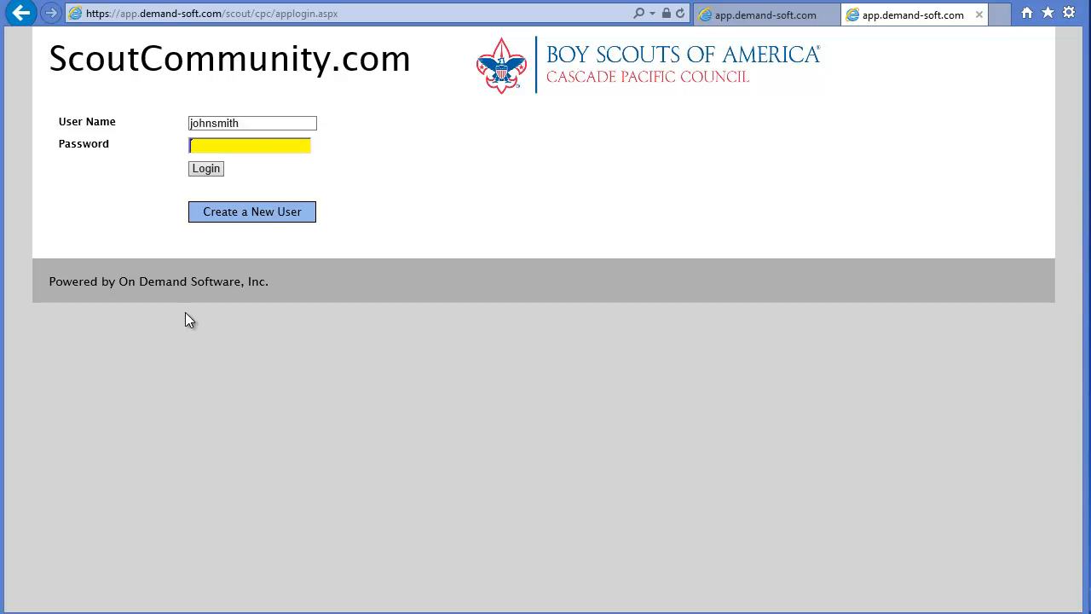
type("******")
key("Tab")
key("Return")
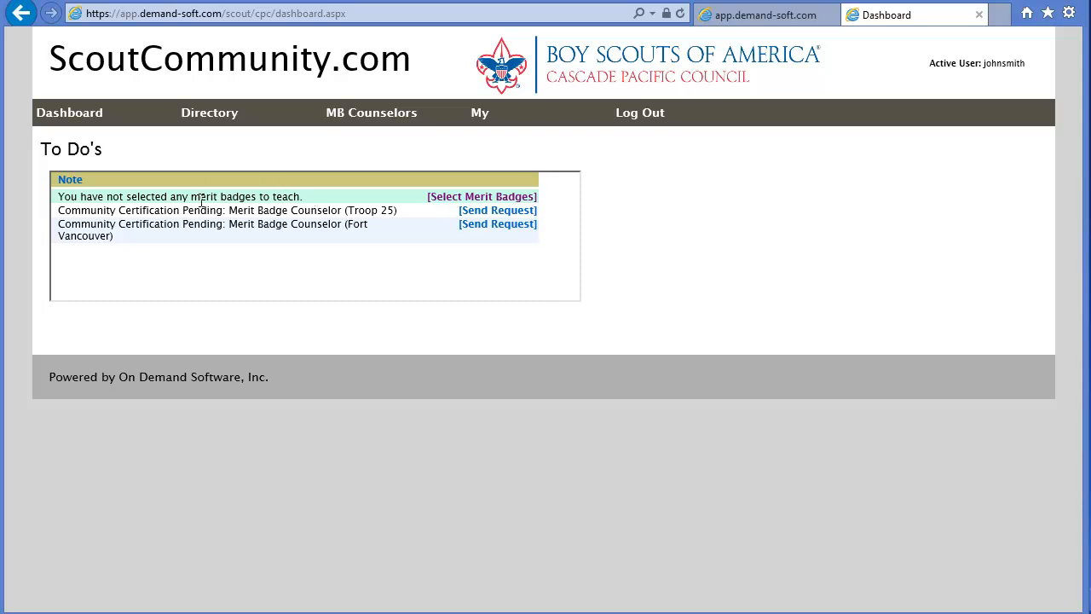
- Open the list of merit badges available to add
left_click(439, 201)
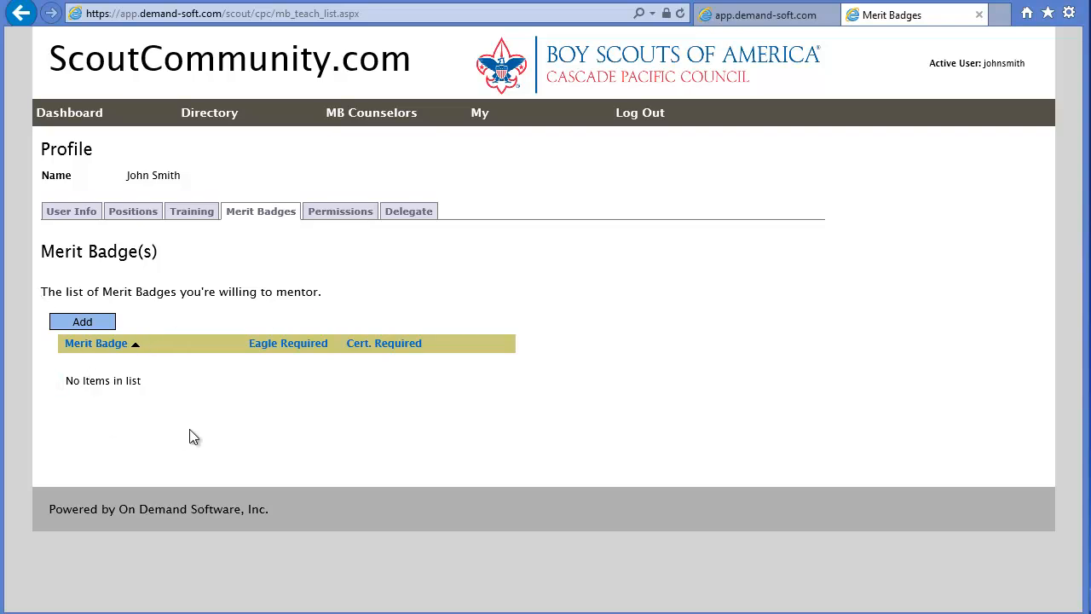
left_click(85, 326)
left_click_drag(709, 160, 687, 50)
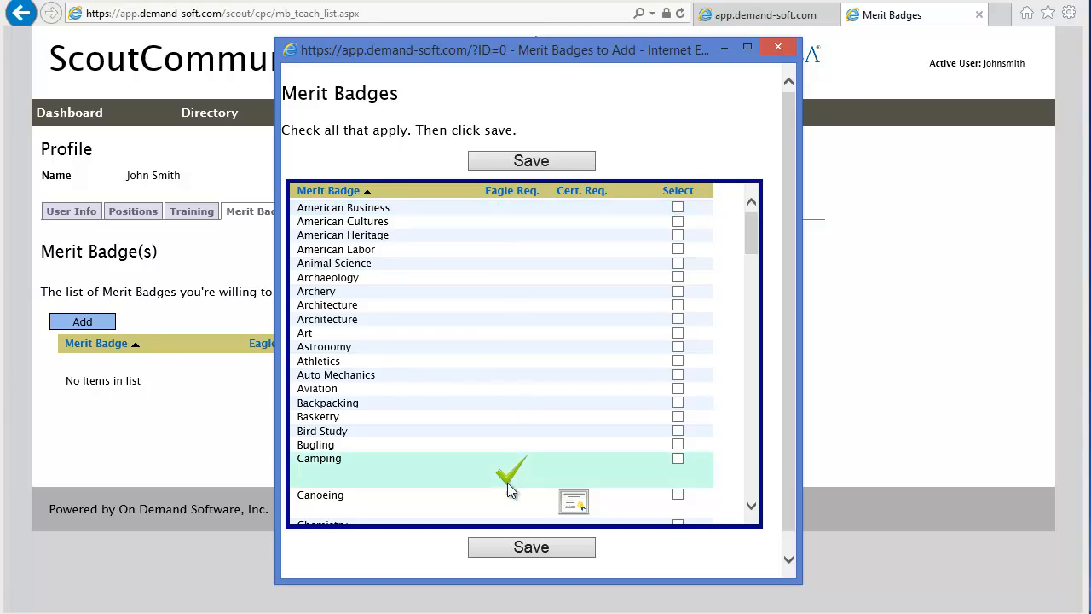
- Tick American Labor, Camping and Canoeing and save the badge selection
mouse_move(510, 474)
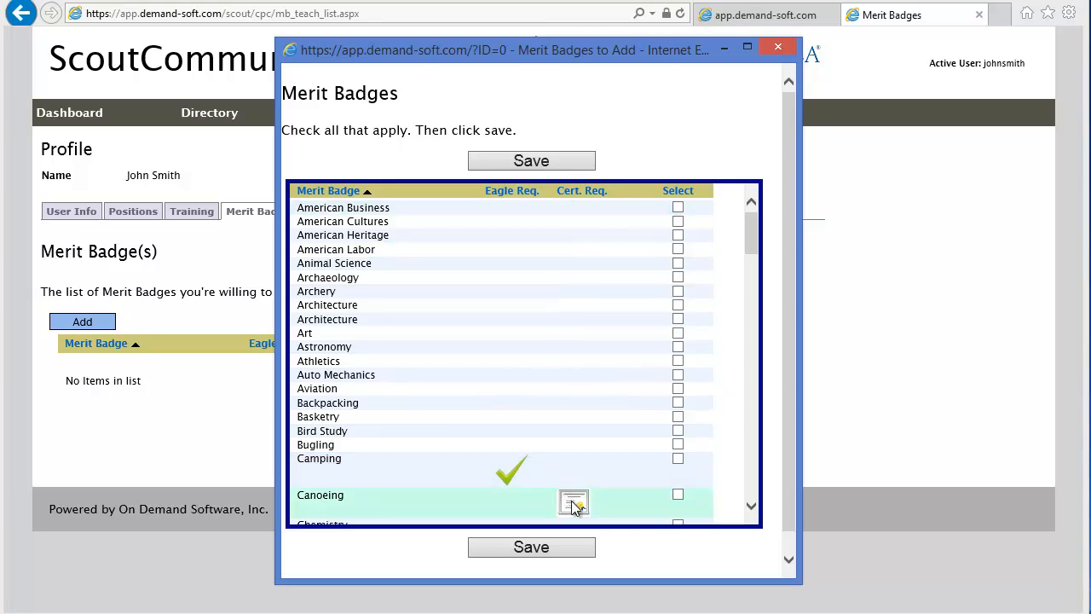
mouse_move(574, 505)
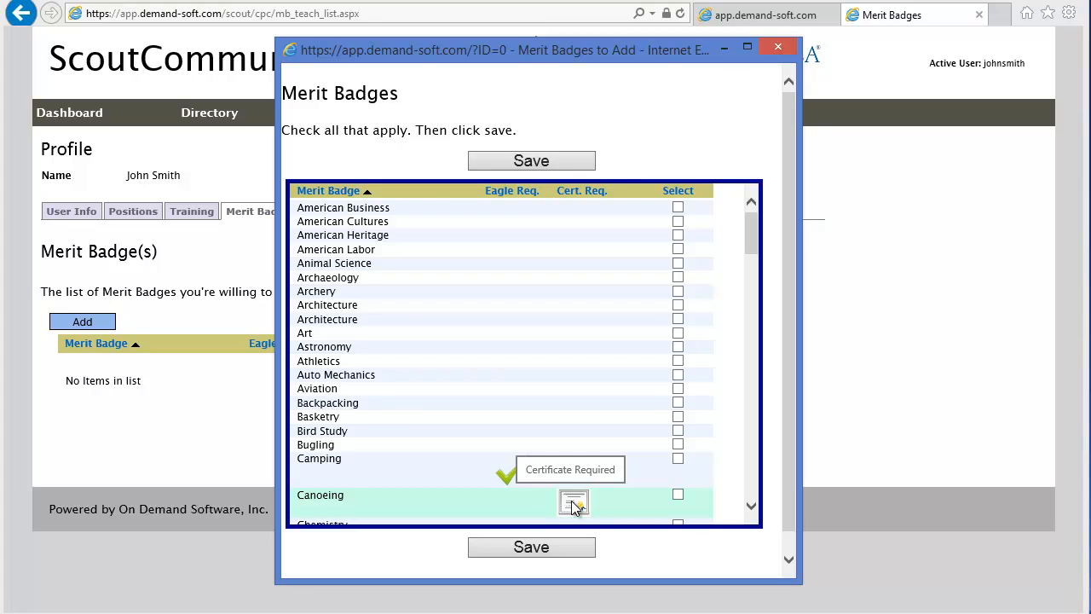
scroll(602, 452, "down", 5)
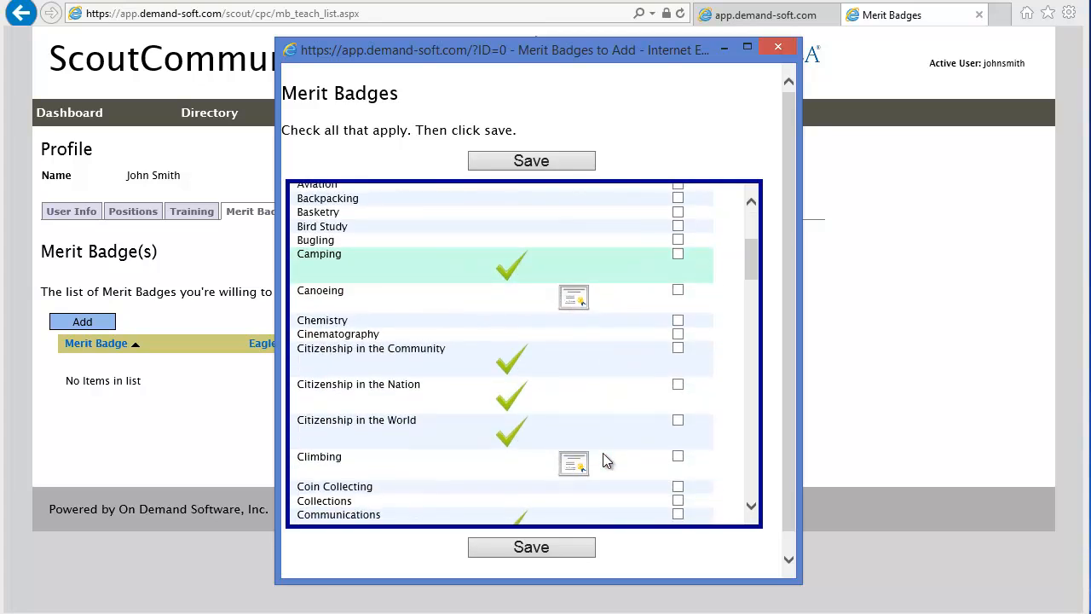
scroll(603, 454, "down", 10)
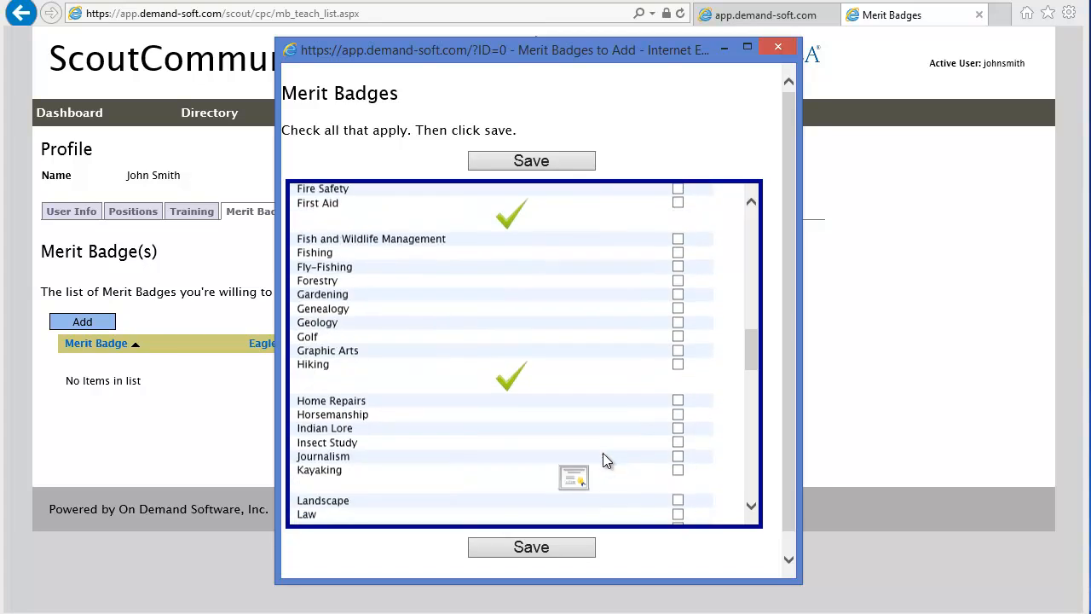
left_click_drag(753, 407, 758, 224)
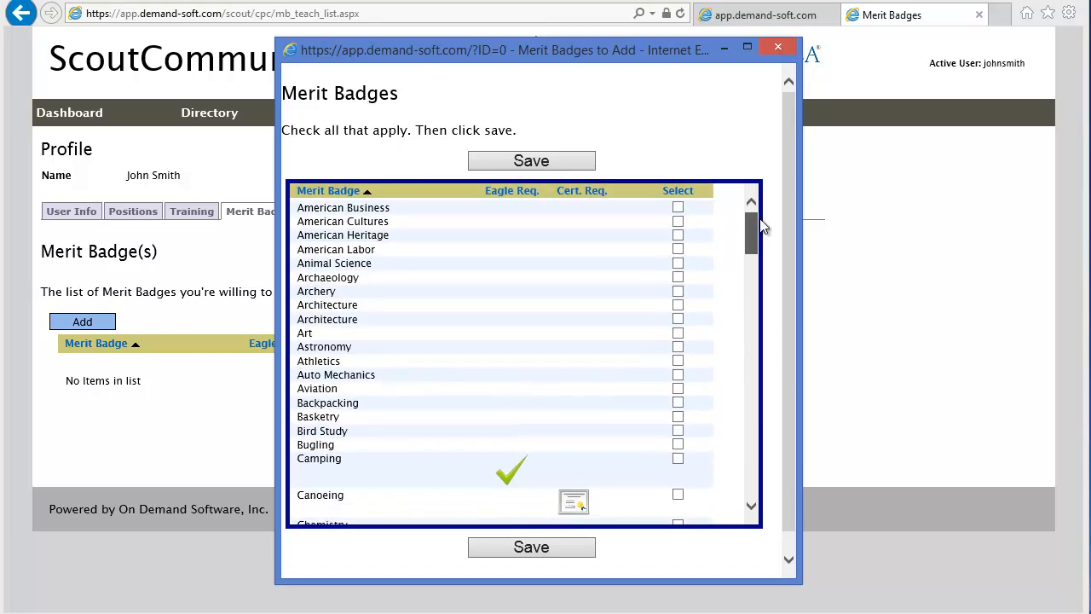
left_click(678, 249)
scroll(605, 411, "down", 3)
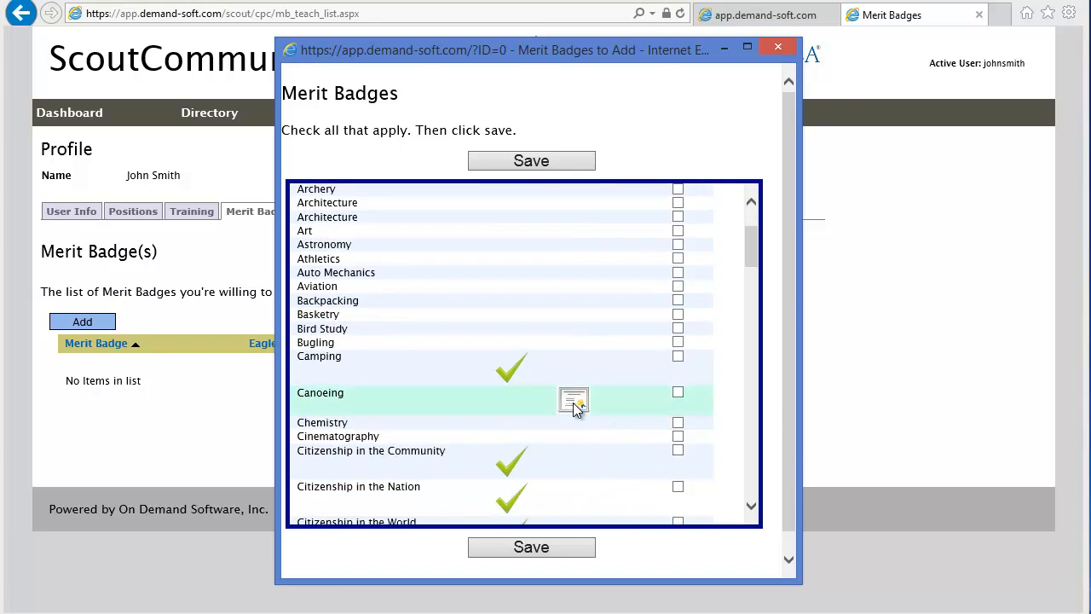
left_click(678, 356)
left_click(679, 392)
scroll(599, 448, "down", 2)
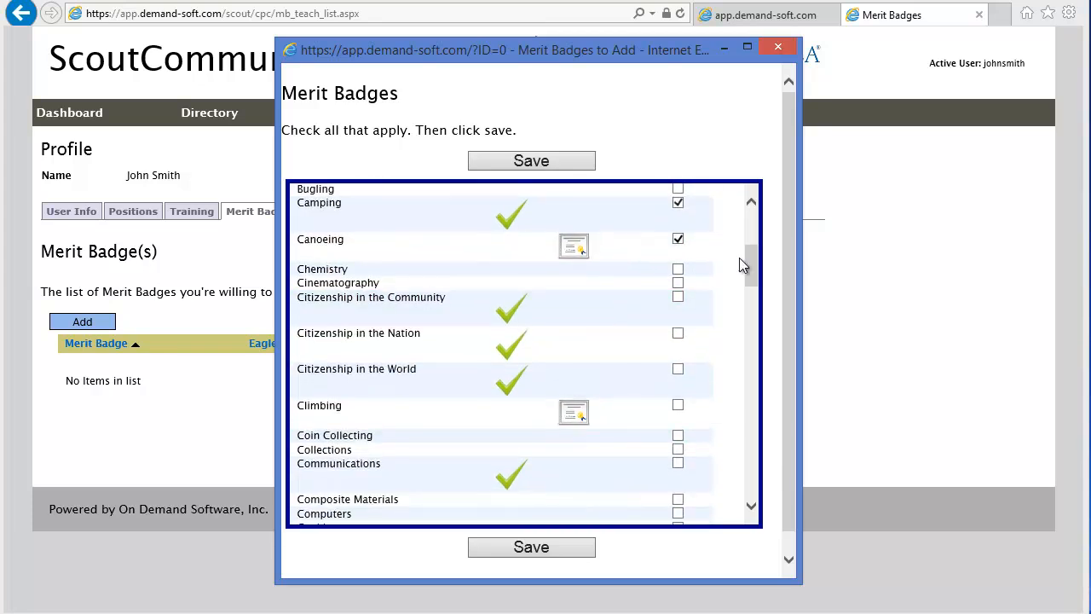
left_click_drag(751, 265, 714, 452)
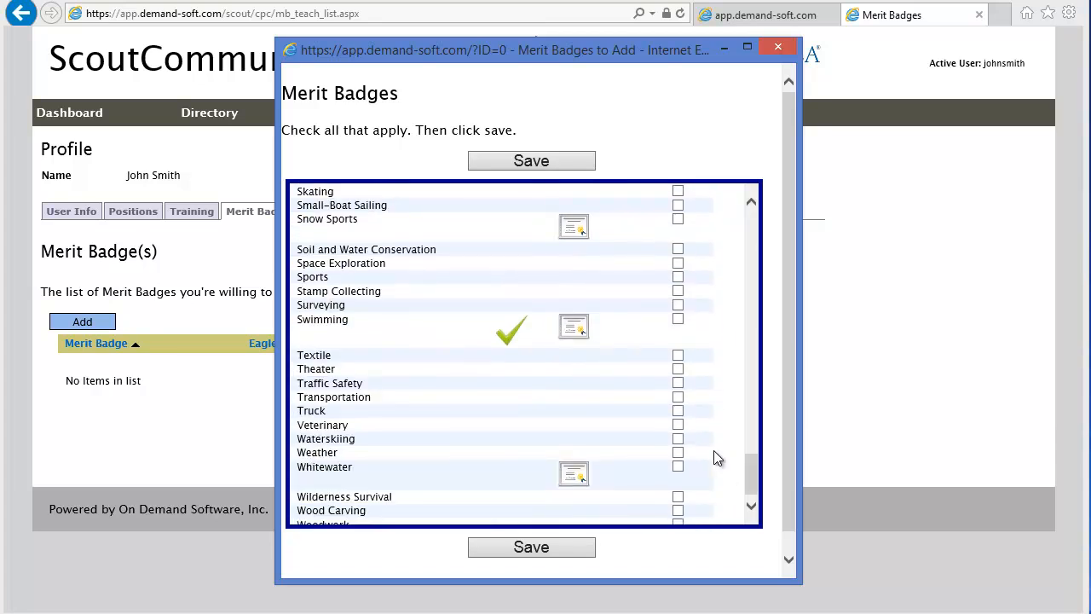
left_click(525, 549)
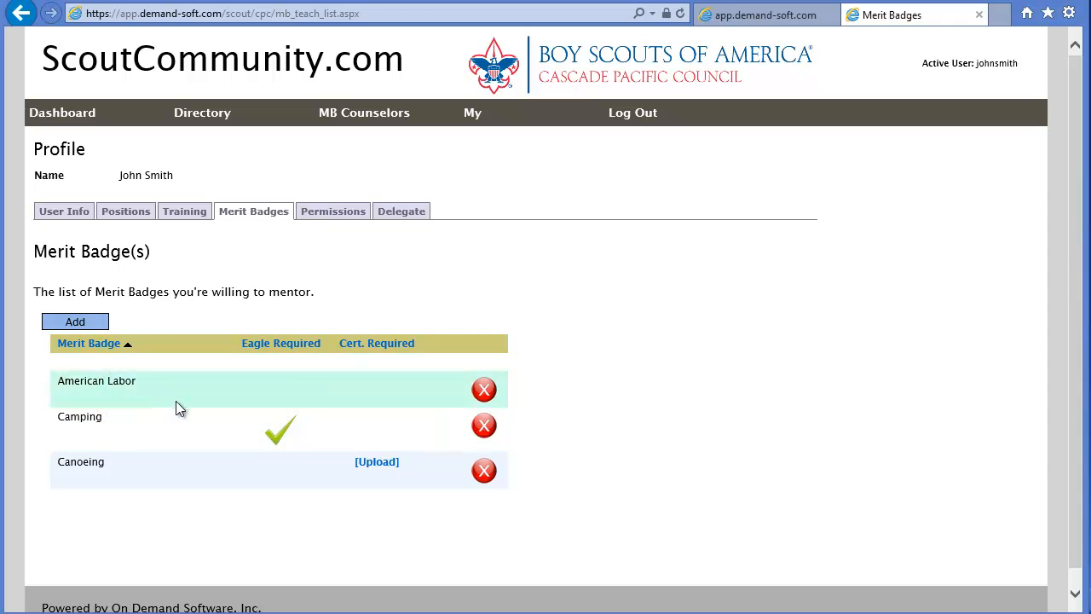
- Toggle the Merit Badge sort order, then start uploading the Canoeing certificate
left_click(81, 345)
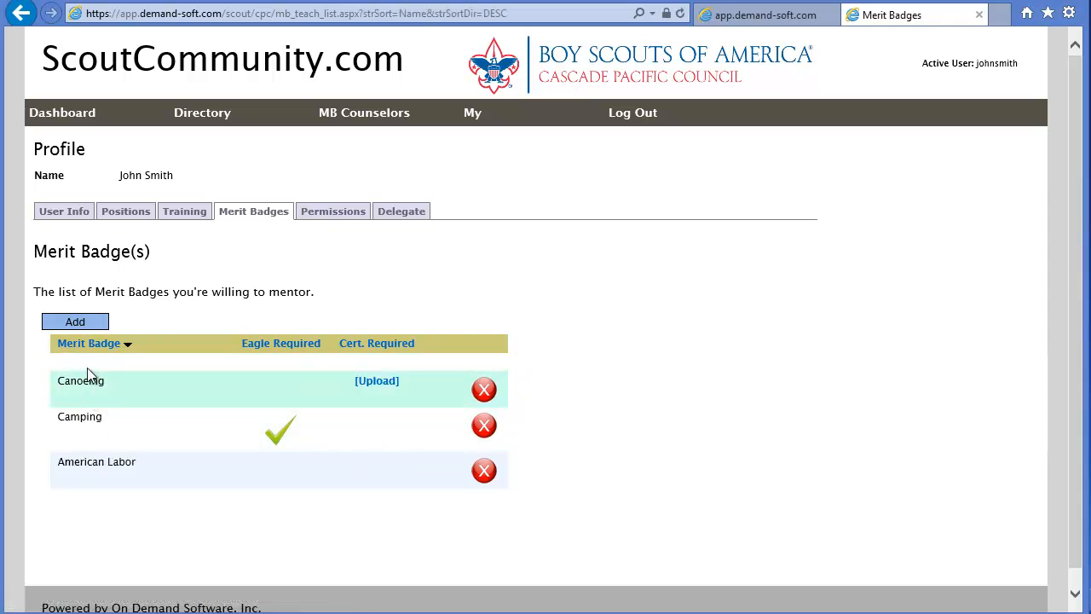
left_click(85, 344)
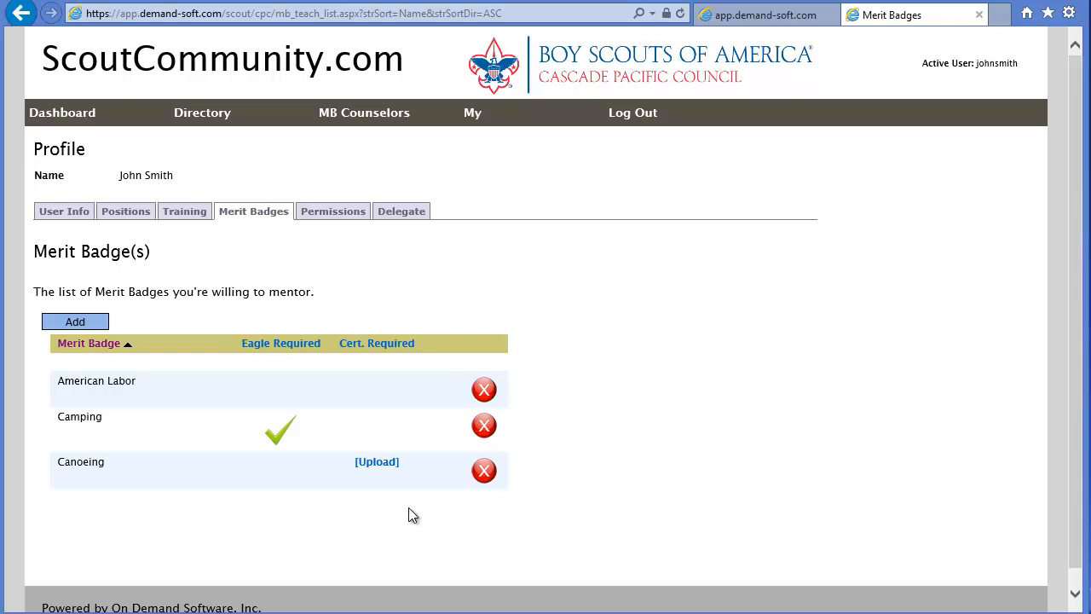
left_click(375, 463)
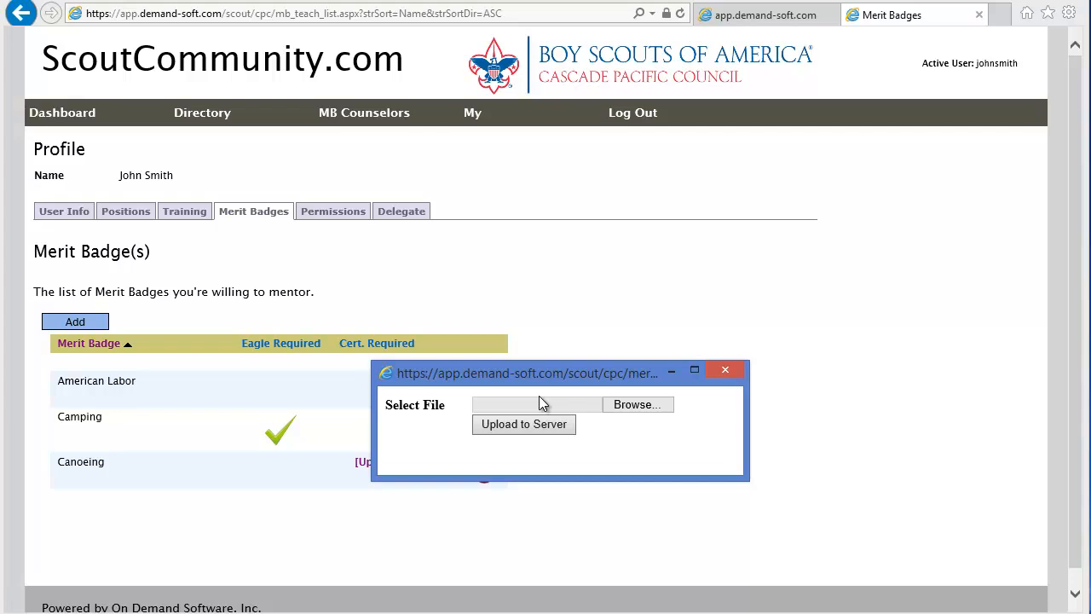
- Upload Certificate.pdf as the Canoeing certificate, confirm its 12/11/2014 date, and view it
left_click(638, 408)
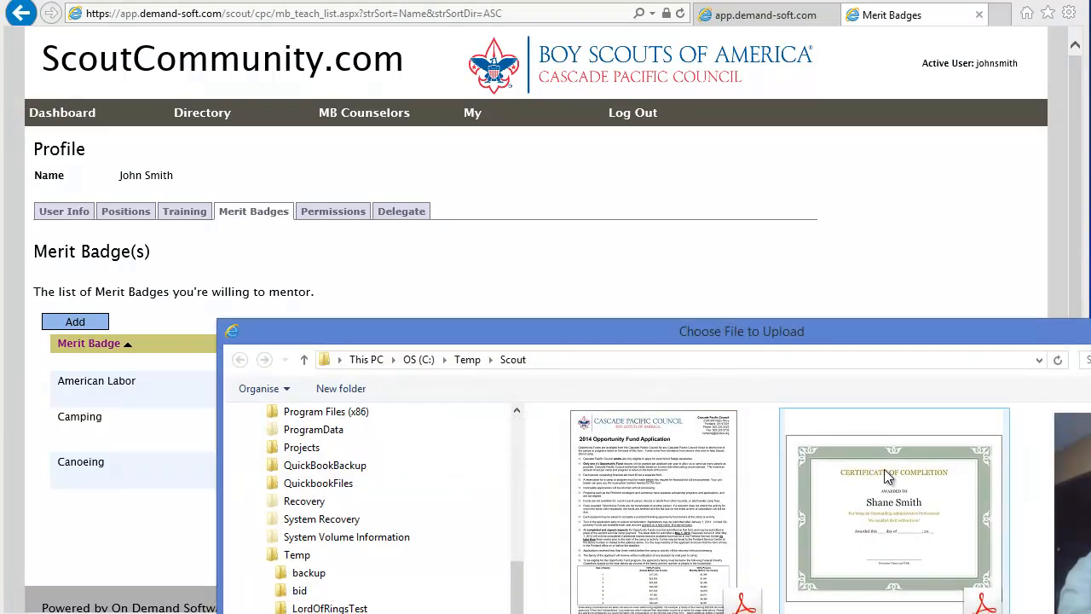
left_click(902, 503)
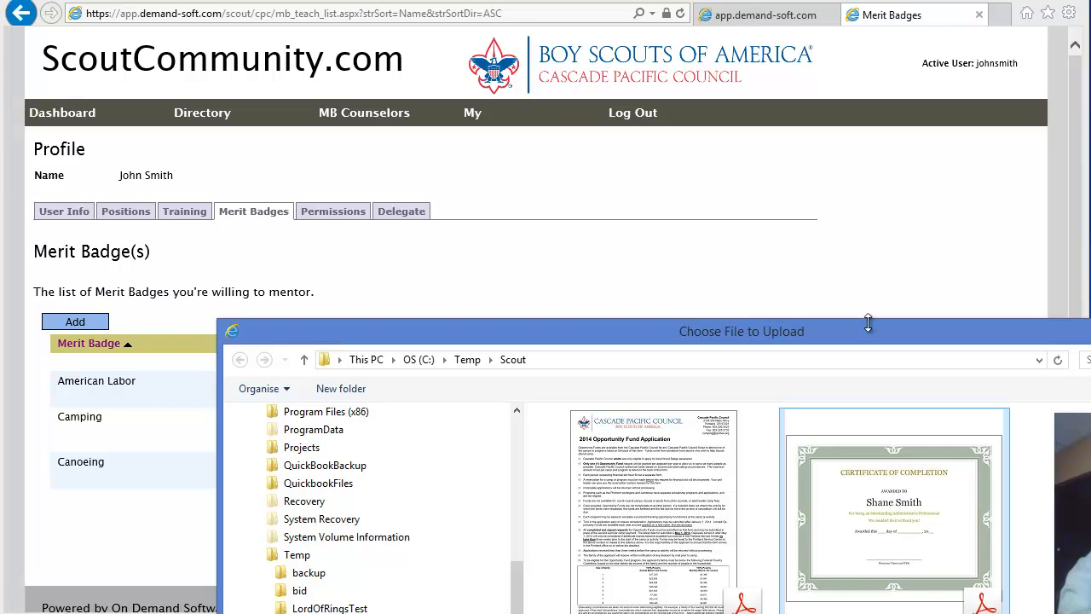
left_click_drag(859, 330, 687, 118)
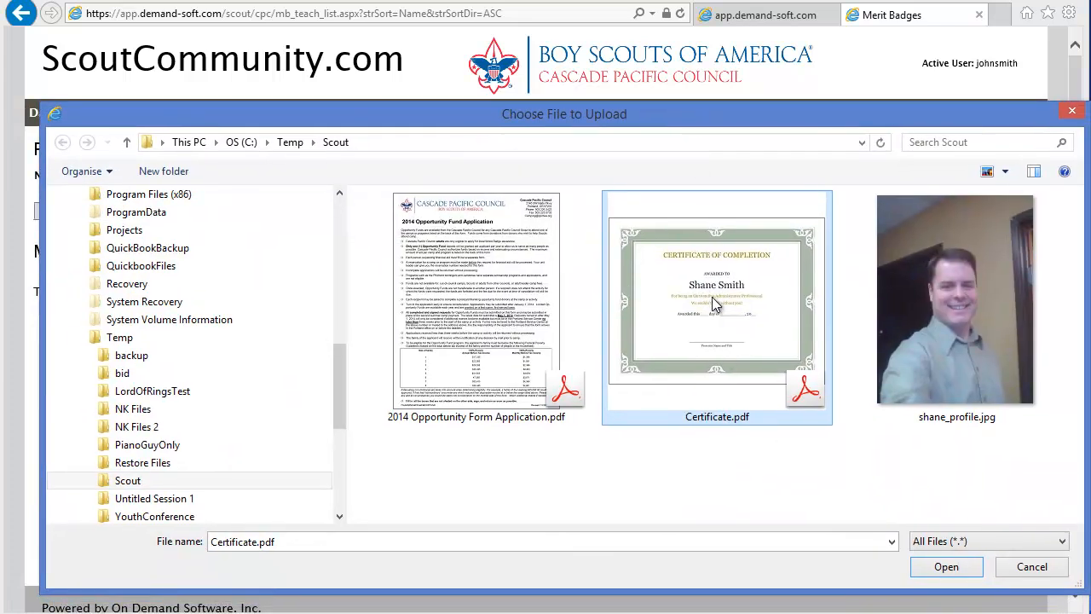
double_click(714, 294)
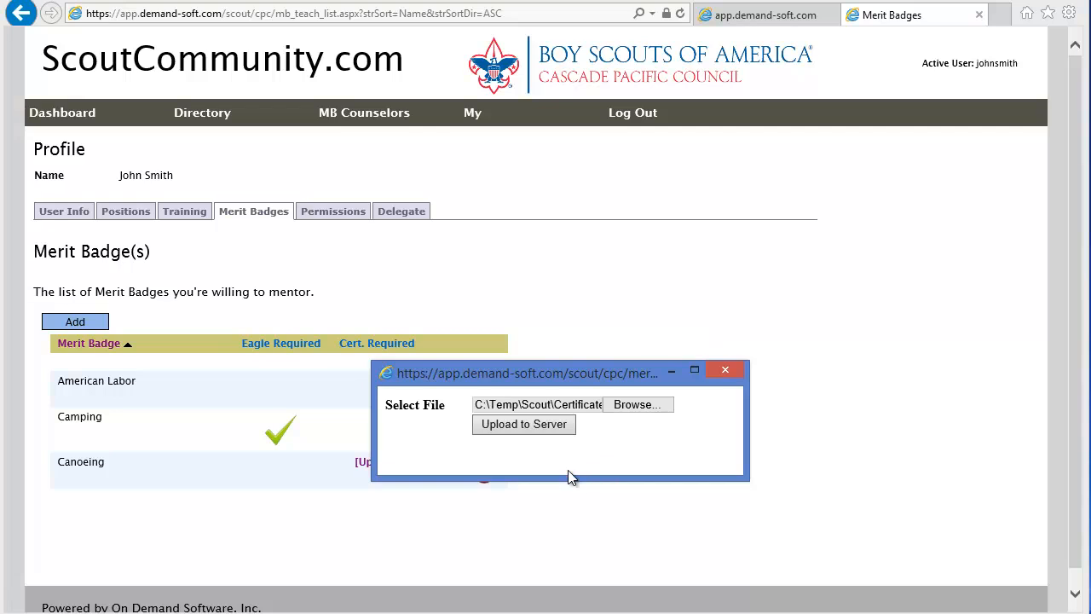
left_click(523, 430)
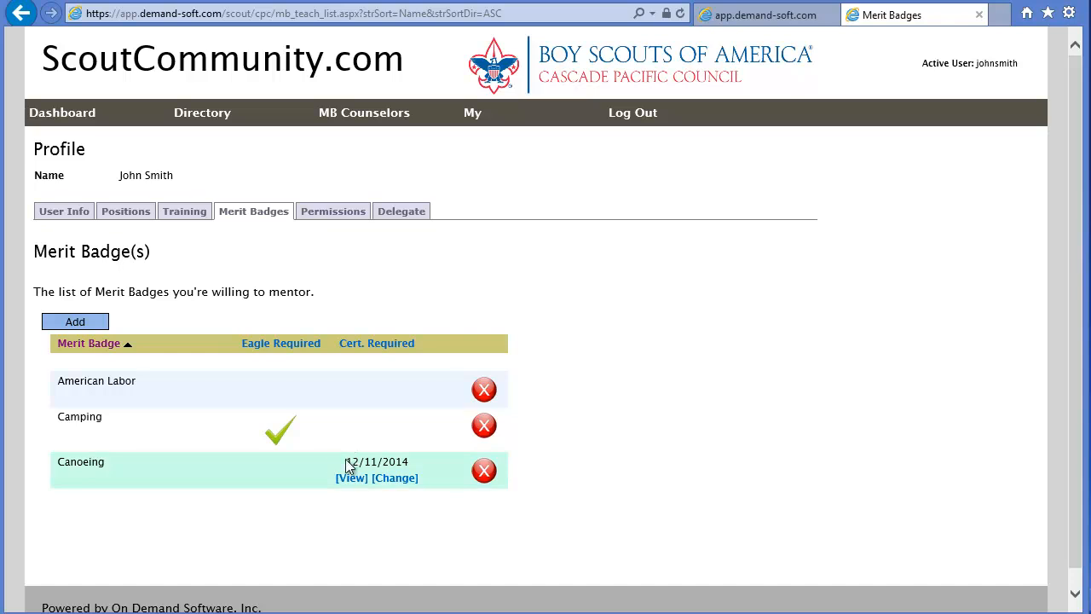
left_click_drag(346, 461, 410, 461)
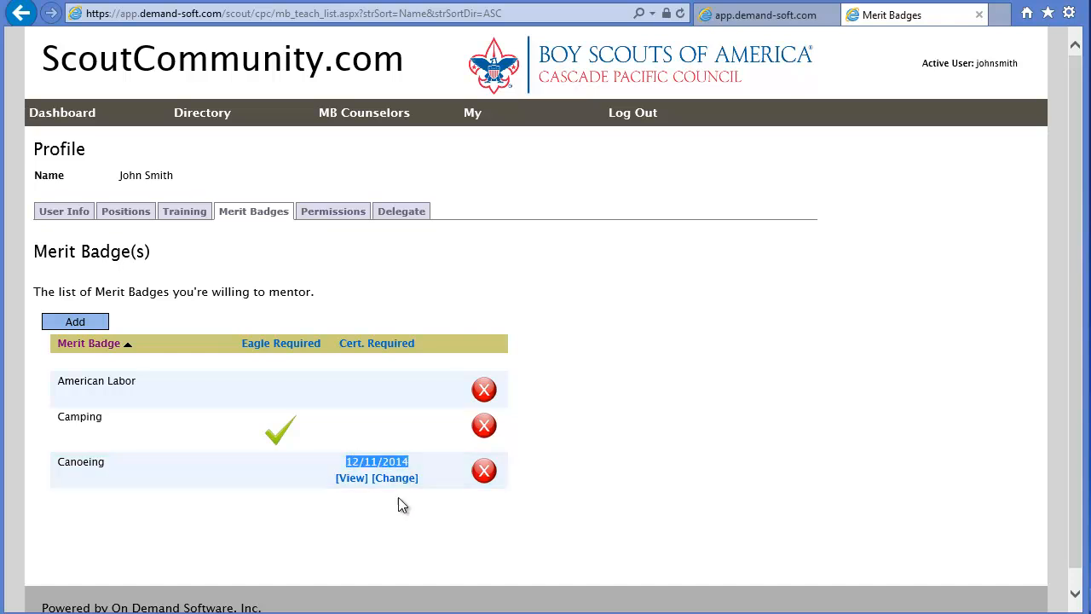
left_click(351, 478)
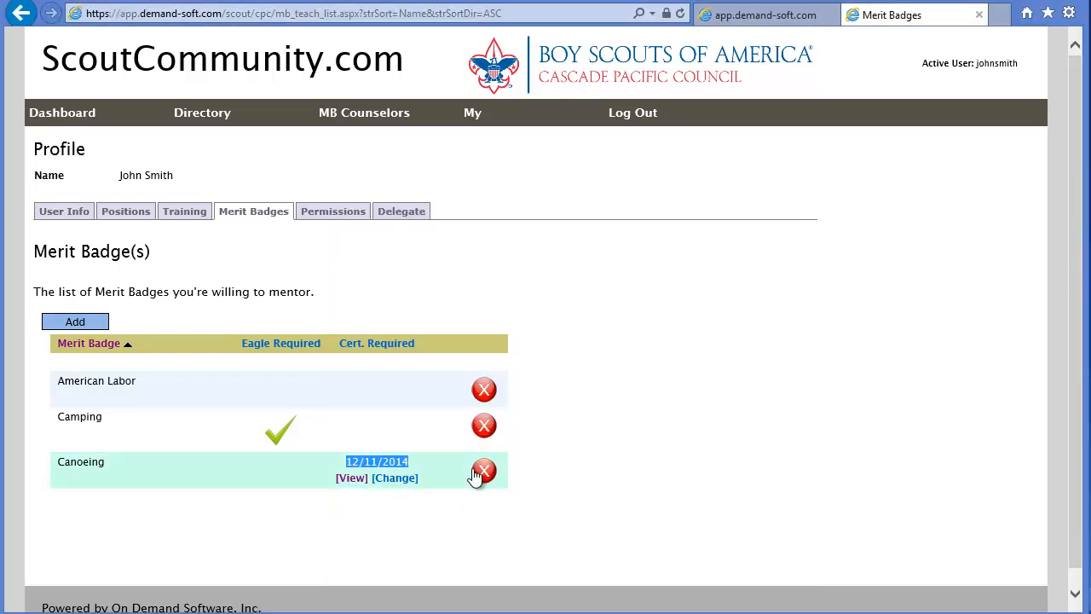